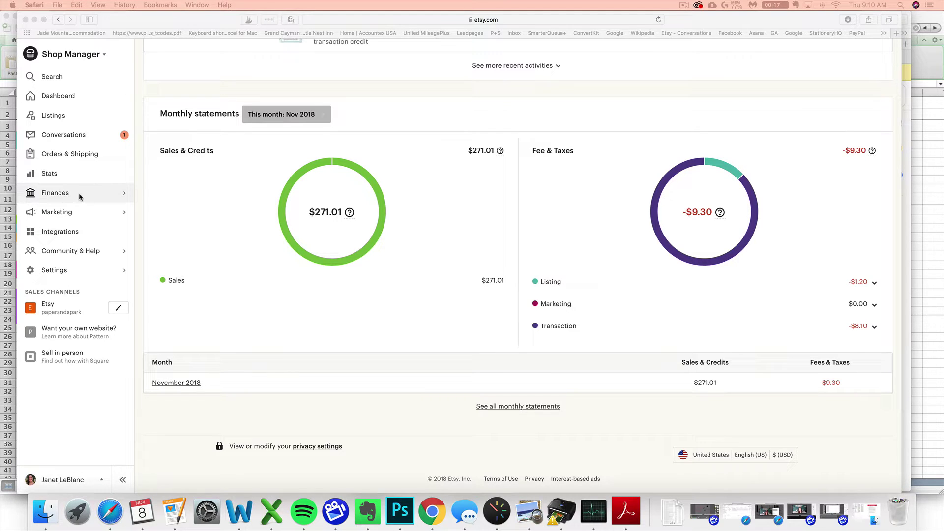
# Review the recent activities and the November 2018 monthly statement charts on the Etsy payment account page
pyautogui.scroll(8, 154, 220)
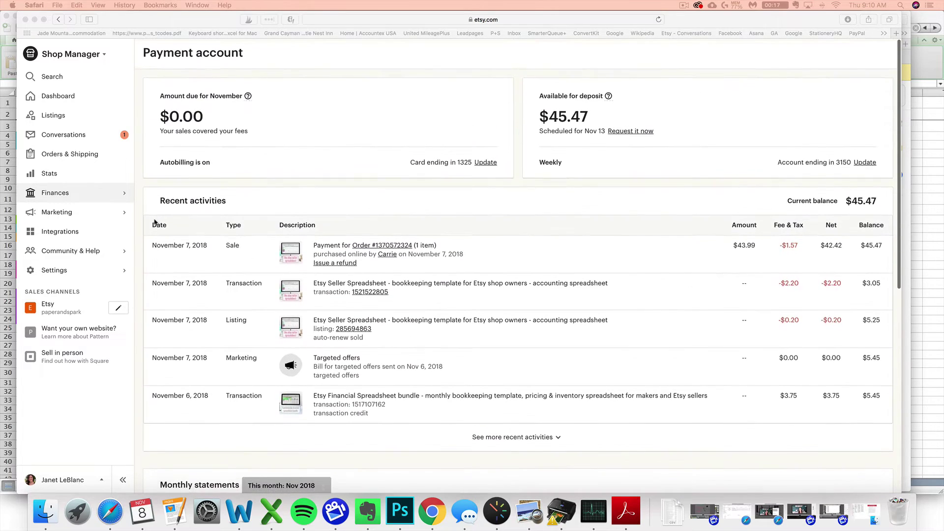
pyautogui.scroll(-3, 223, 204)
pyautogui.scroll(-10, 223, 204)
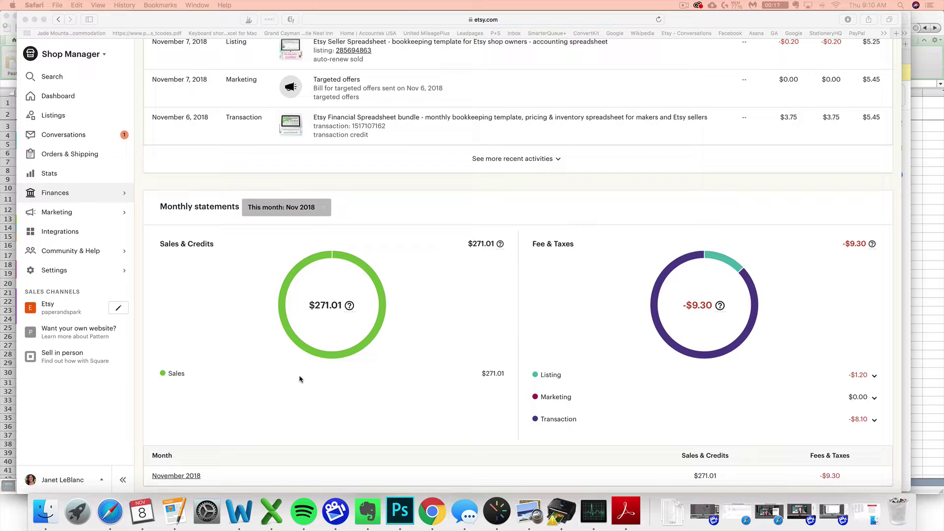
pyautogui.scroll(-2, 292, 378)
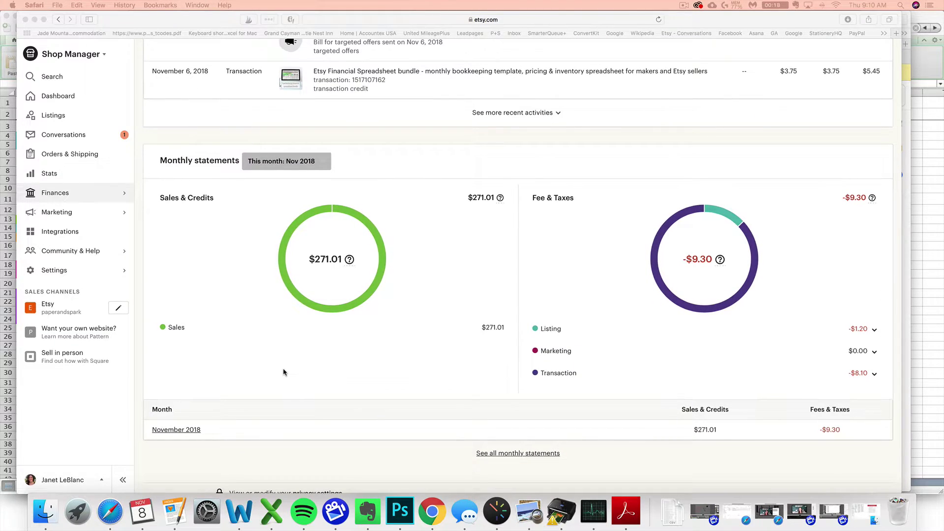
pyautogui.scroll(1, 280, 369)
pyautogui.scroll(1, 281, 369)
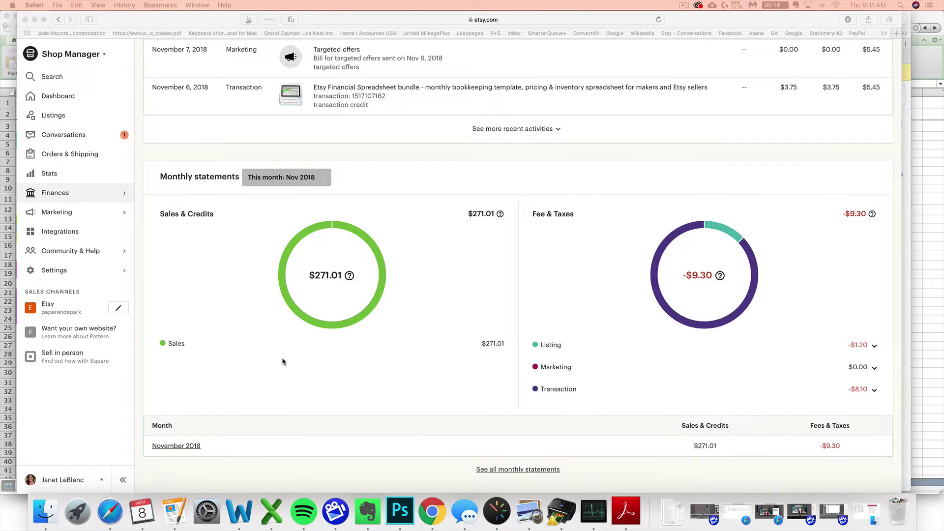
pyautogui.scroll(2, 281, 364)
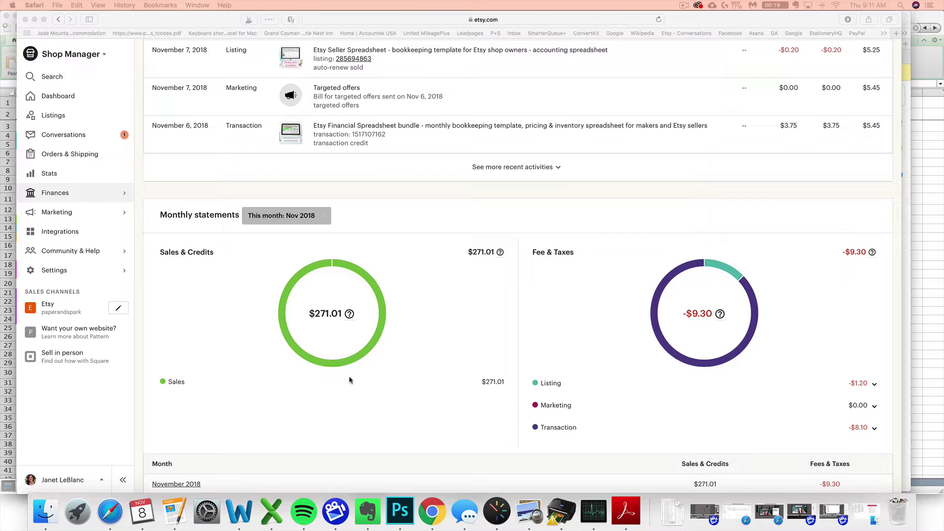
# Switch to the 2018 ESS data workbook in Excel and select the Card Processing Fees column on the Jan sheet
pyautogui.click(271, 511)
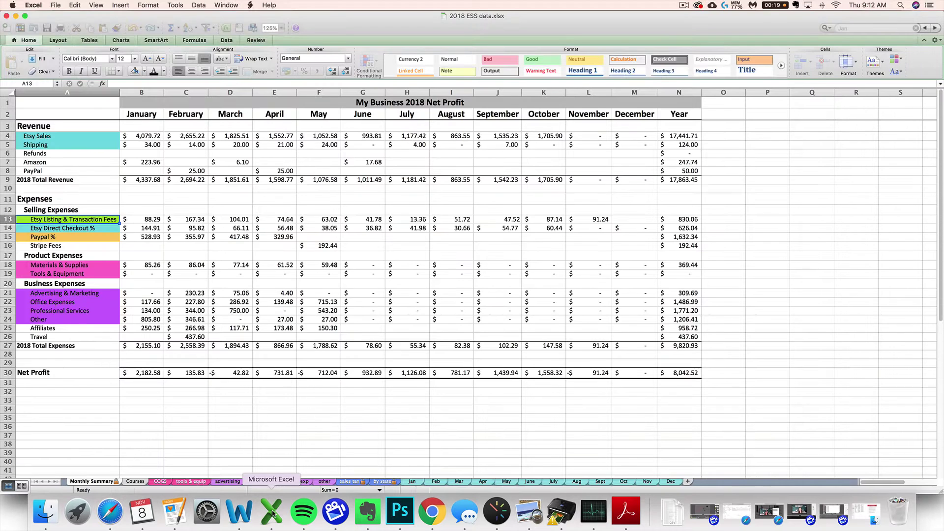
pyautogui.click(411, 481)
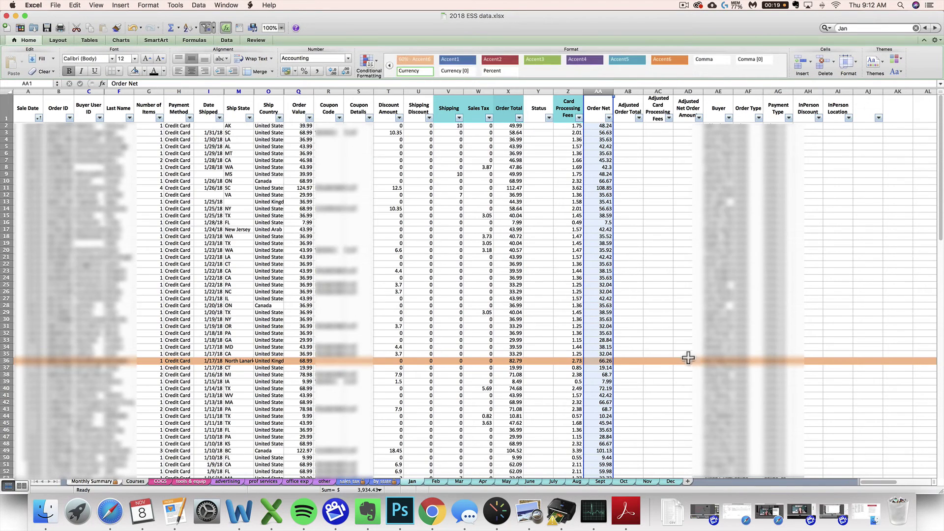
pyautogui.click(566, 92)
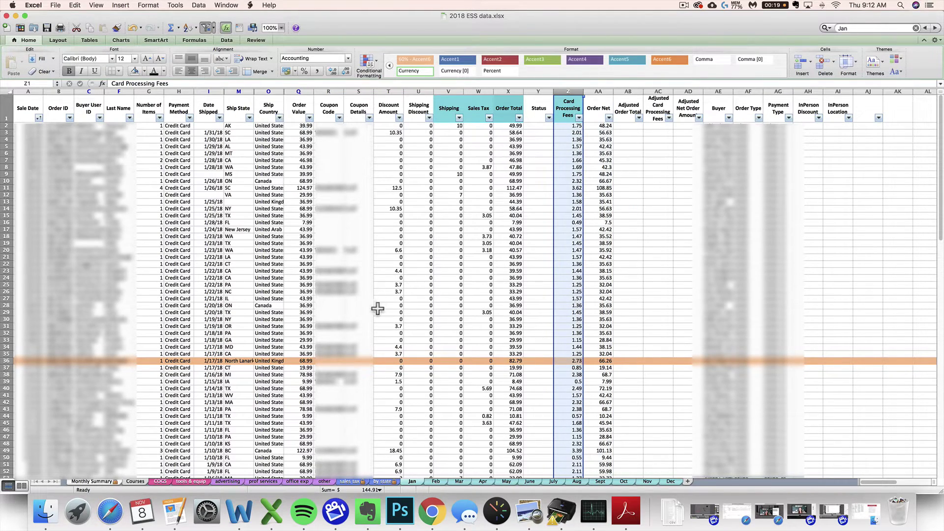
# On the Monthly Summary sheet, select the Etsy Direct Checkout % amounts from January through October
pyautogui.click(96, 482)
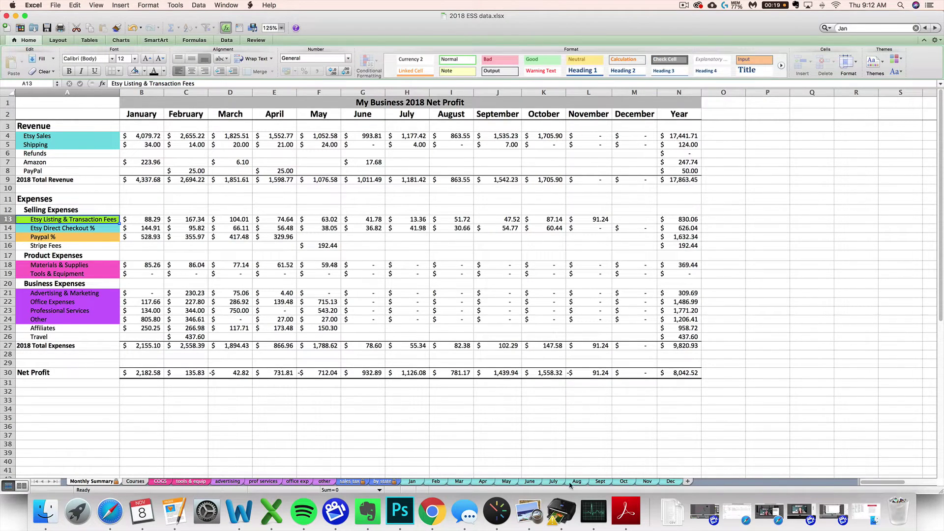
pyautogui.click(142, 229)
pyautogui.moveTo(143, 231); pyautogui.dragTo(560, 231)
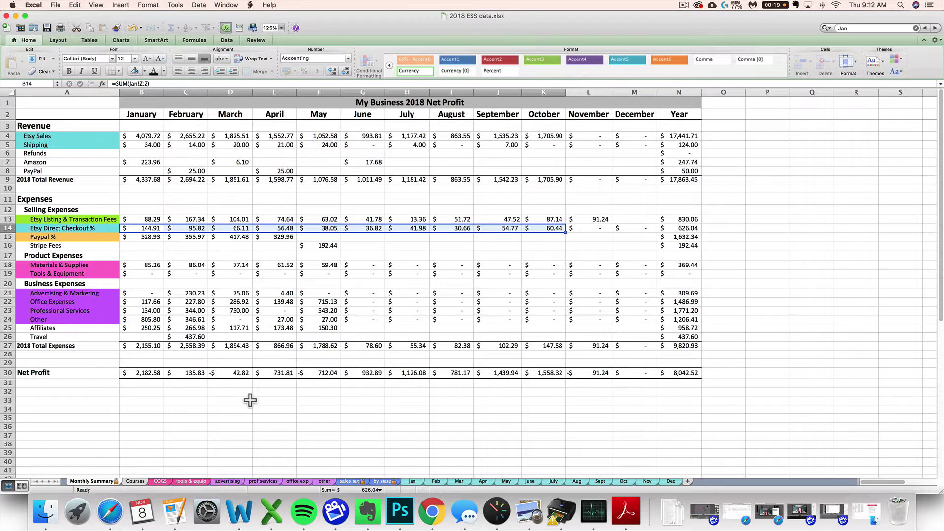
# Compare the November sales and fee breakdown on Etsy in Safari with the selling expense rows in the Excel summary
pyautogui.click(108, 514)
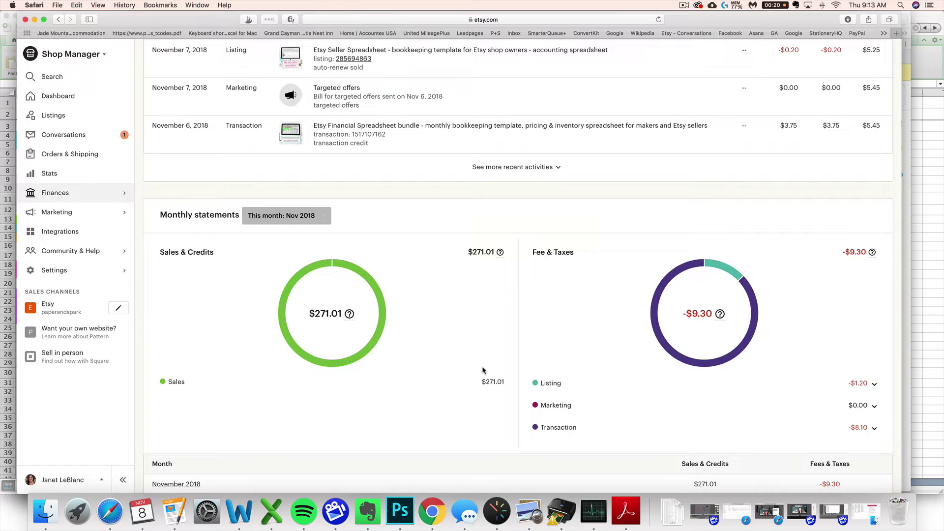
pyautogui.click(272, 512)
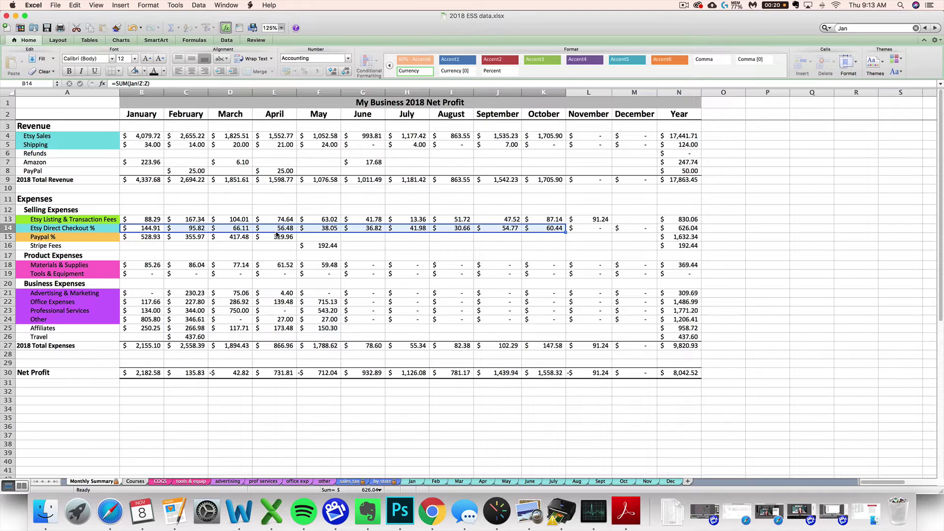
pyautogui.click(110, 511)
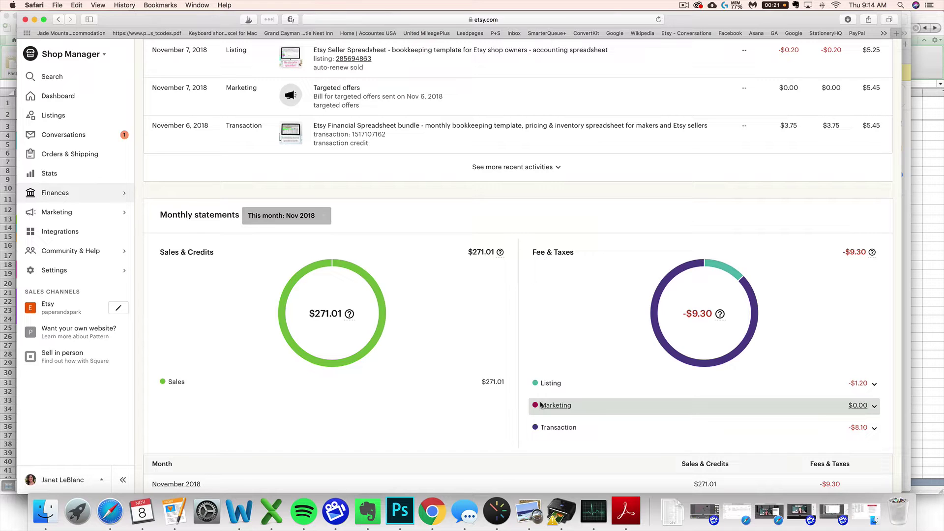
pyautogui.scroll(-1, 538, 407)
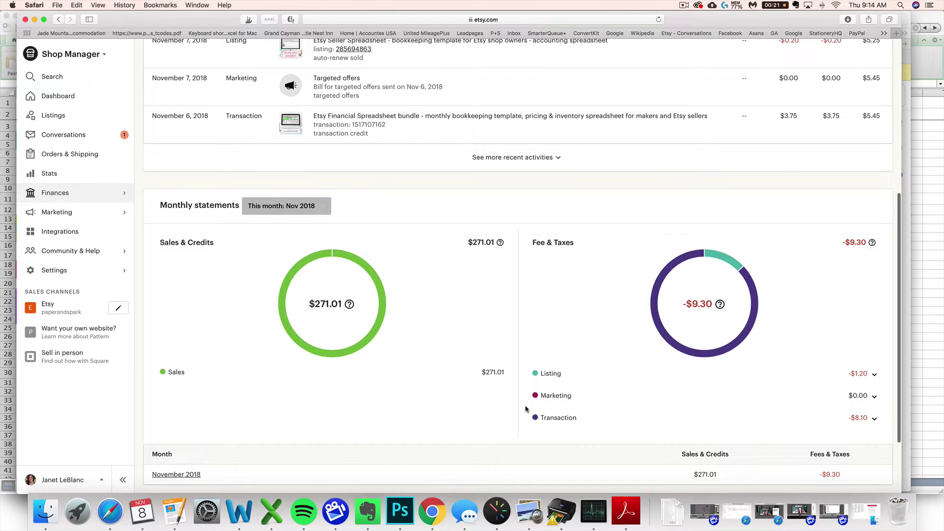
pyautogui.scroll(1, 525, 409)
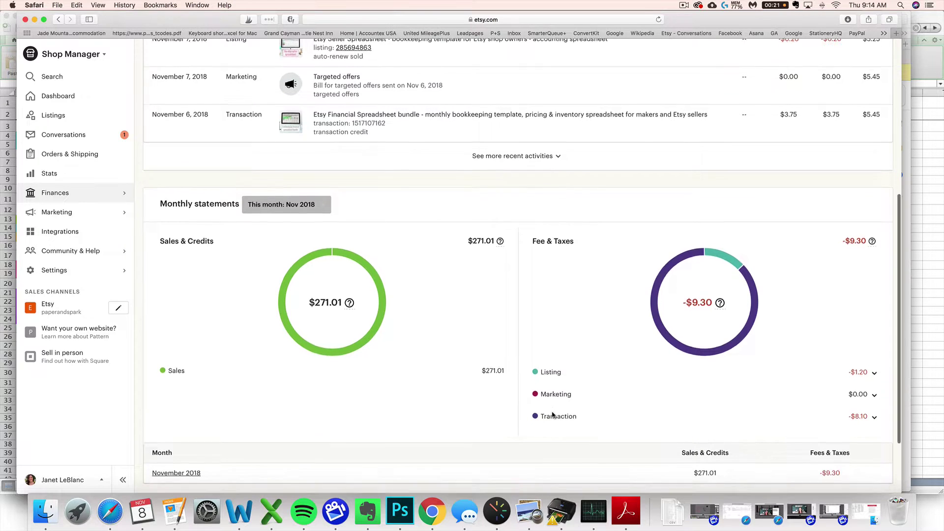
pyautogui.scroll(-2, 553, 415)
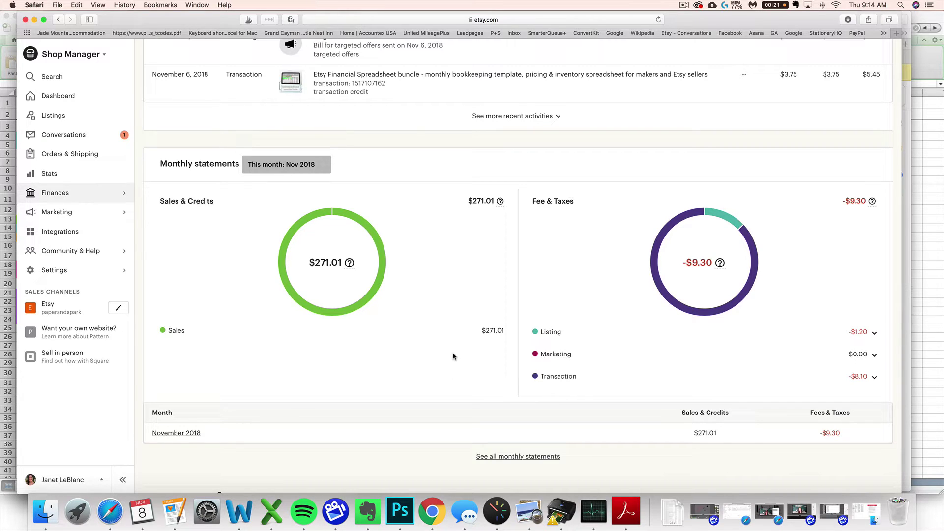
pyautogui.scroll(1, 454, 356)
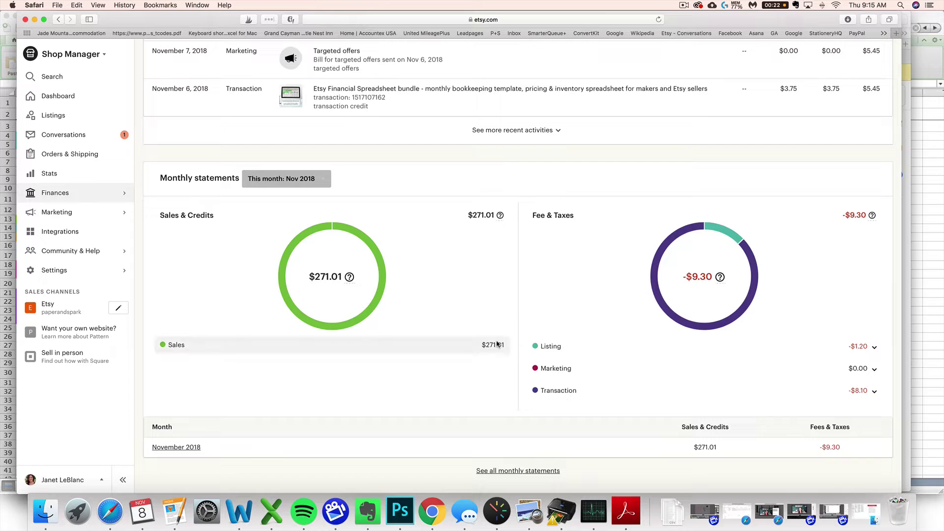
# Switch to Excel, clear the row selection on the summary, check the Jan sheet's order data and return to Monthly Summary
pyautogui.click(361, 508)
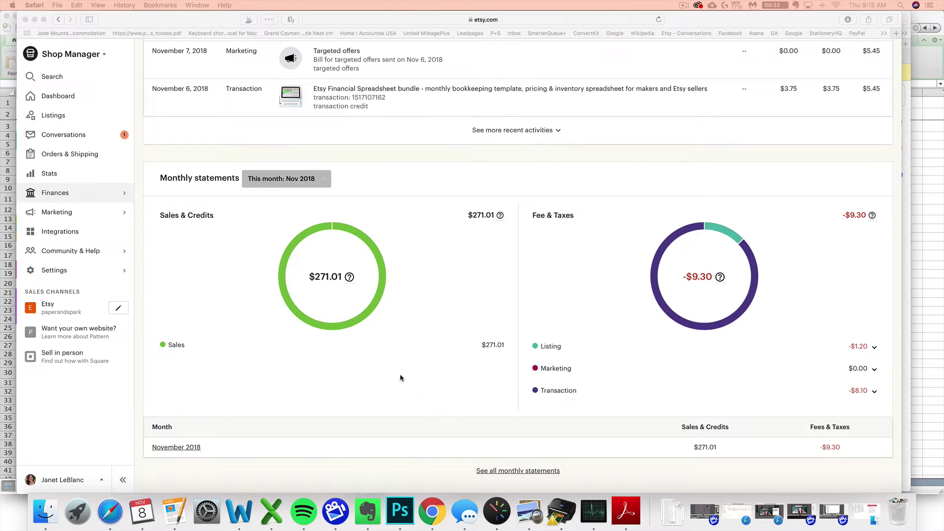
pyautogui.press('super+Tab')
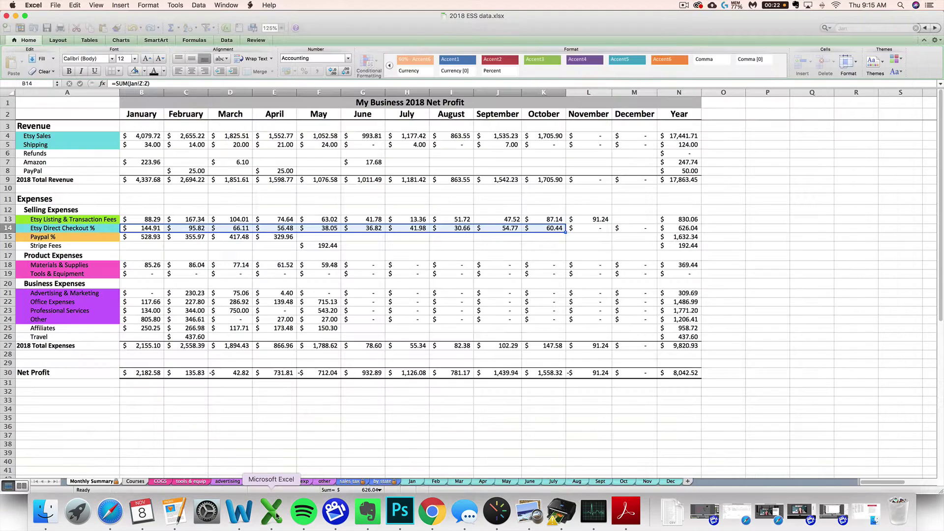
pyautogui.click(318, 391)
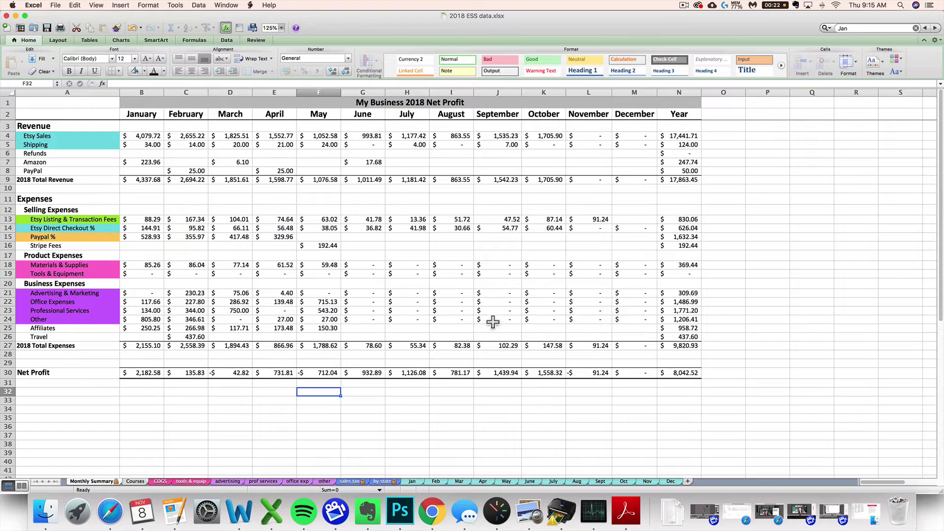
pyautogui.click(411, 483)
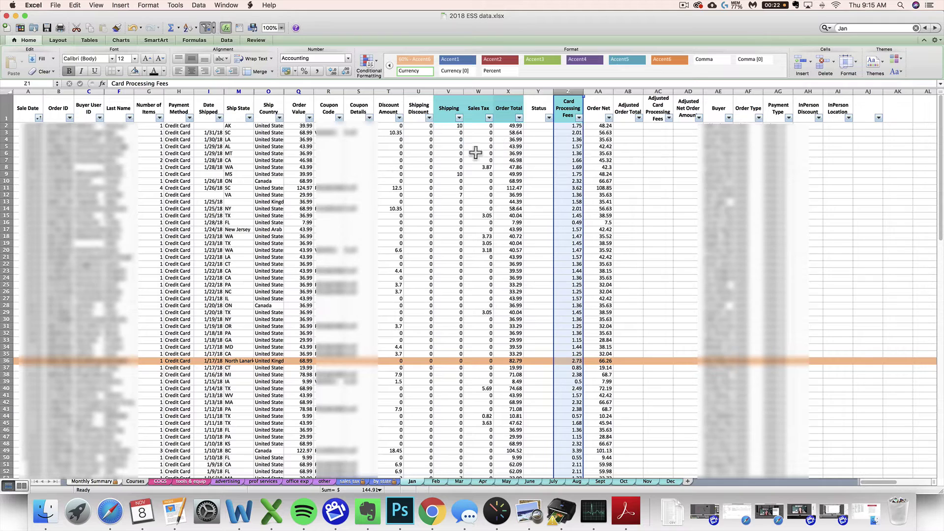
pyautogui.click(84, 481)
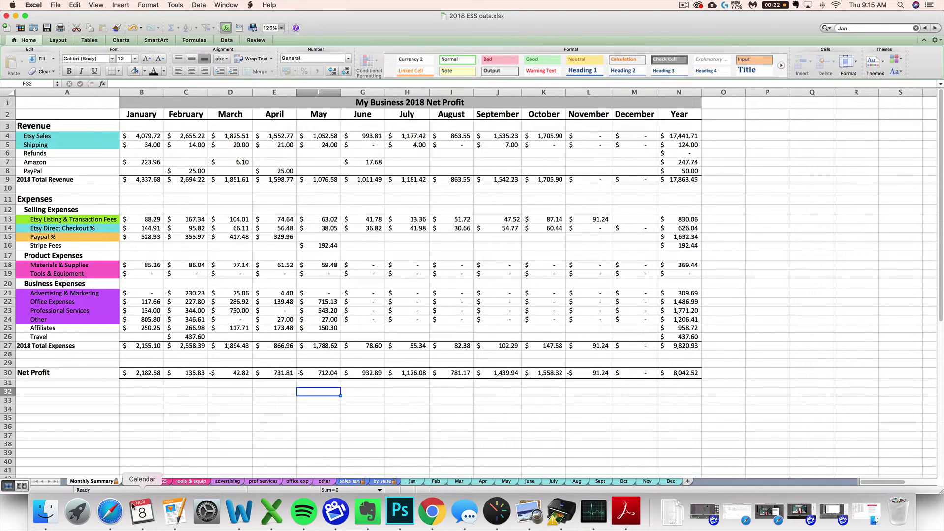
# Switch to Safari, open the shop's Download Data options and choose Orders as the CSV type
pyautogui.click(116, 514)
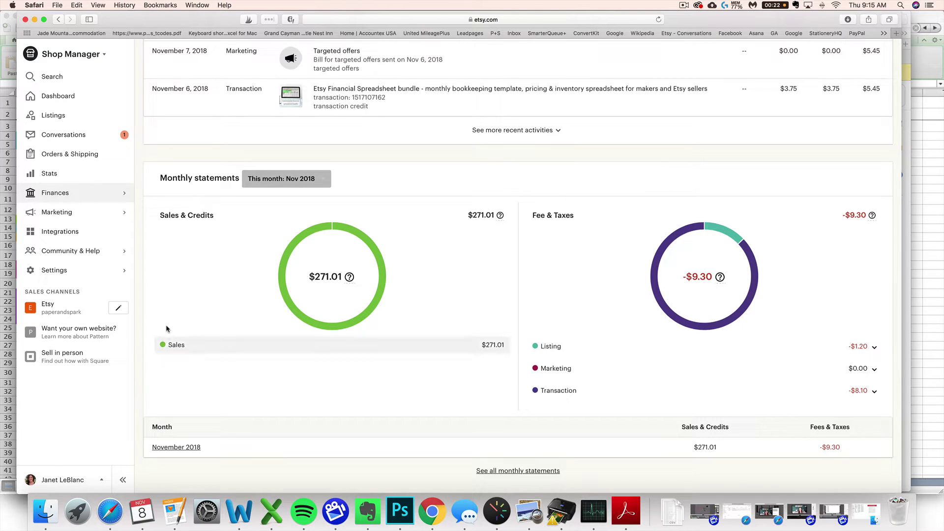
pyautogui.click(87, 273)
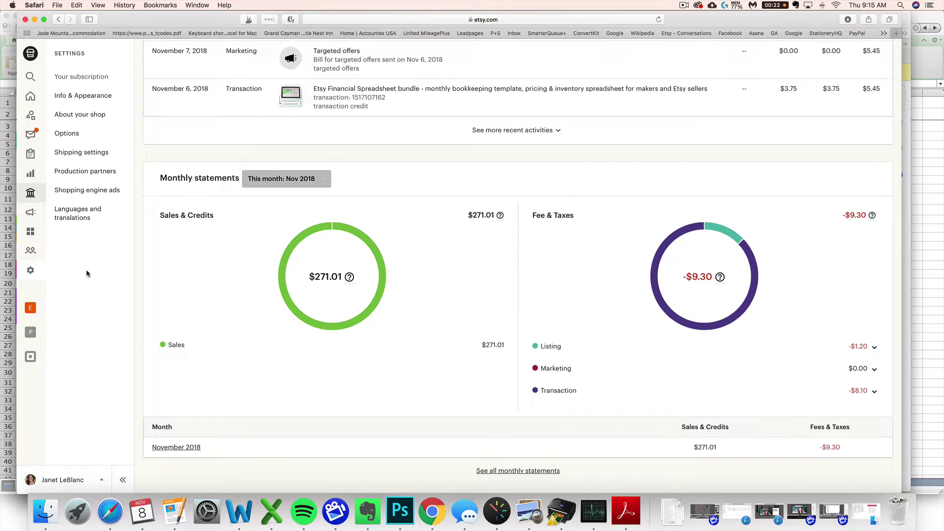
pyautogui.click(88, 140)
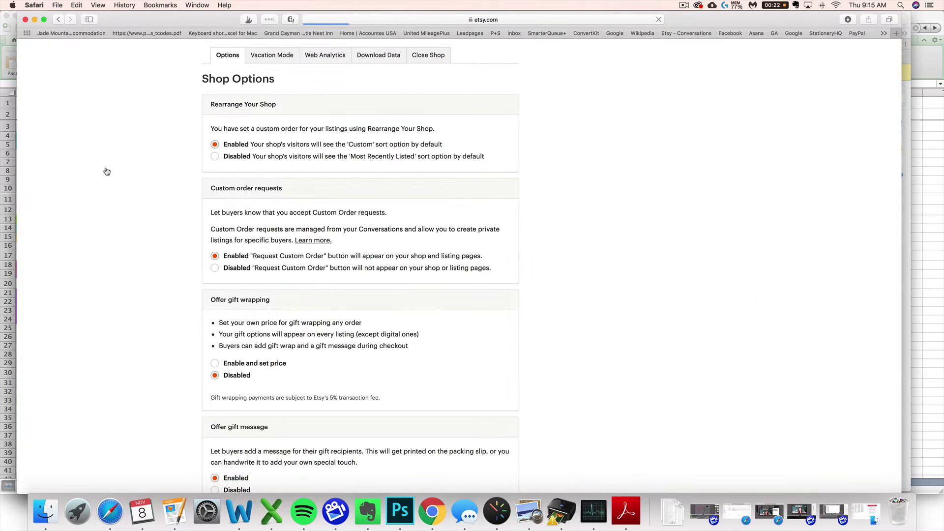
pyautogui.click(374, 60)
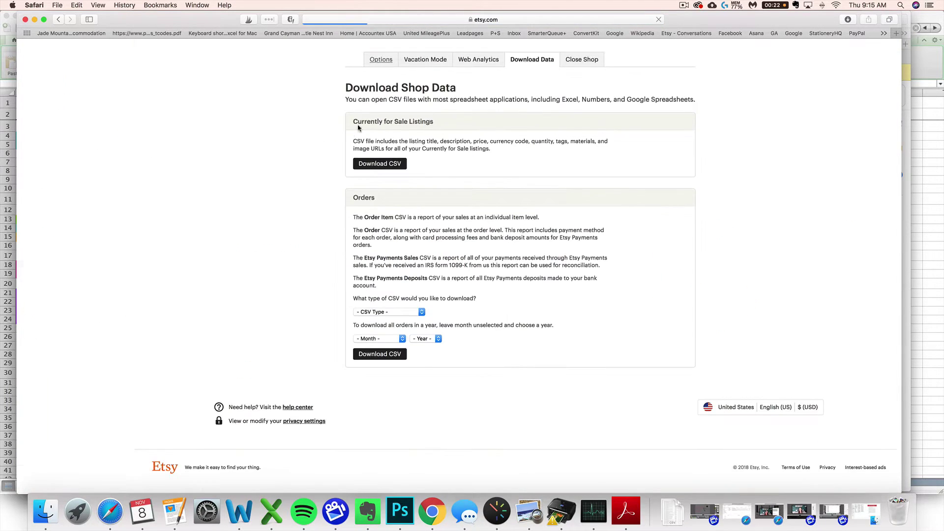
pyautogui.click(387, 315)
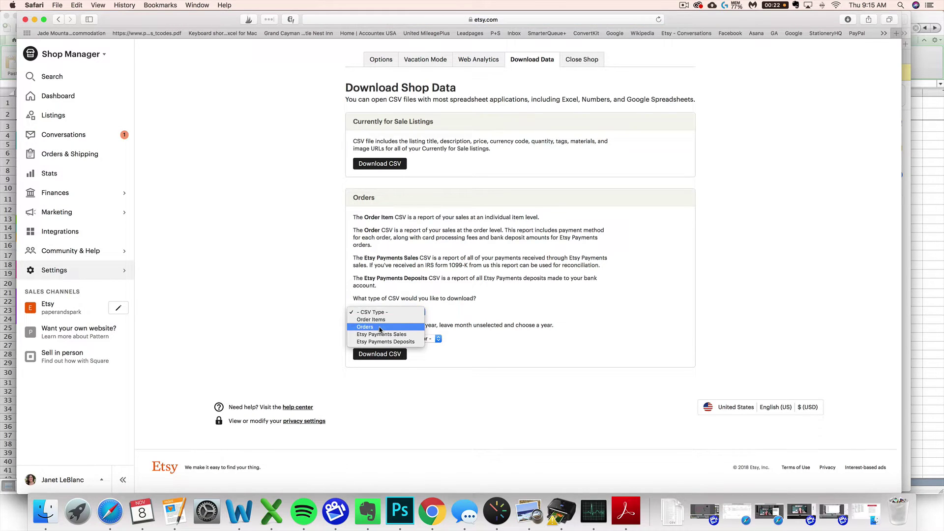
pyautogui.click(380, 327)
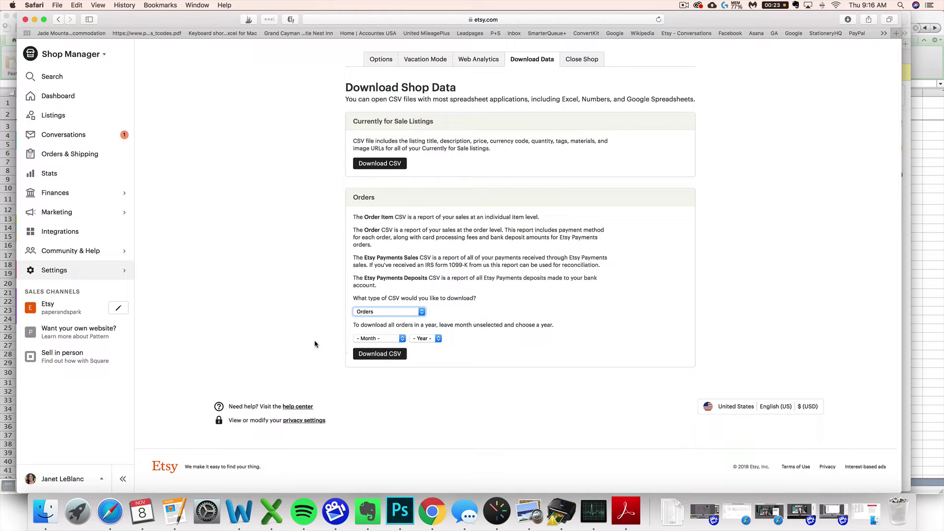
# Reopen the shop's payment account page, and bring up the Turbo Etsy Seller Spreadsheet instructions in Acrobat Reader
pyautogui.click(108, 270)
pyautogui.click(80, 192)
pyautogui.click(74, 77)
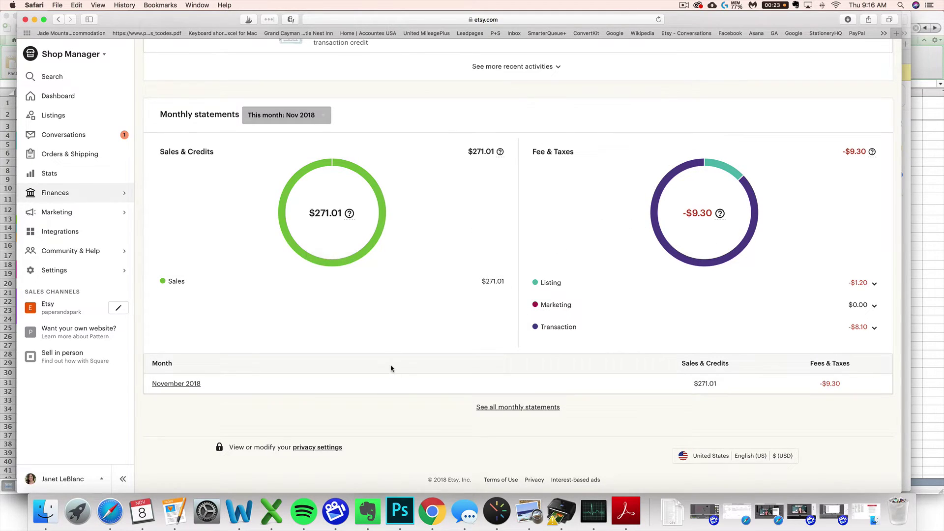
pyautogui.click(618, 514)
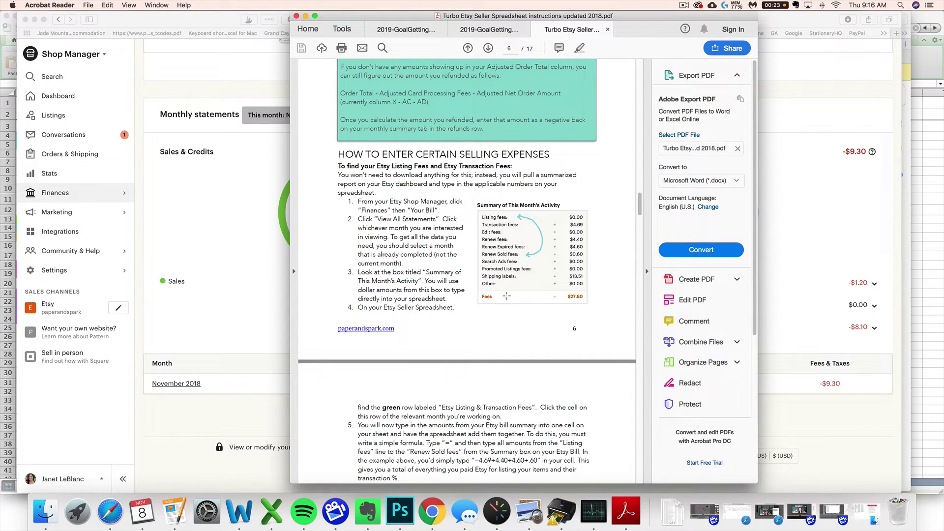
# Back in Safari, set the monthly statements range to Last 3 months and open the September 2018 statement
pyautogui.click(193, 272)
pyautogui.click(313, 116)
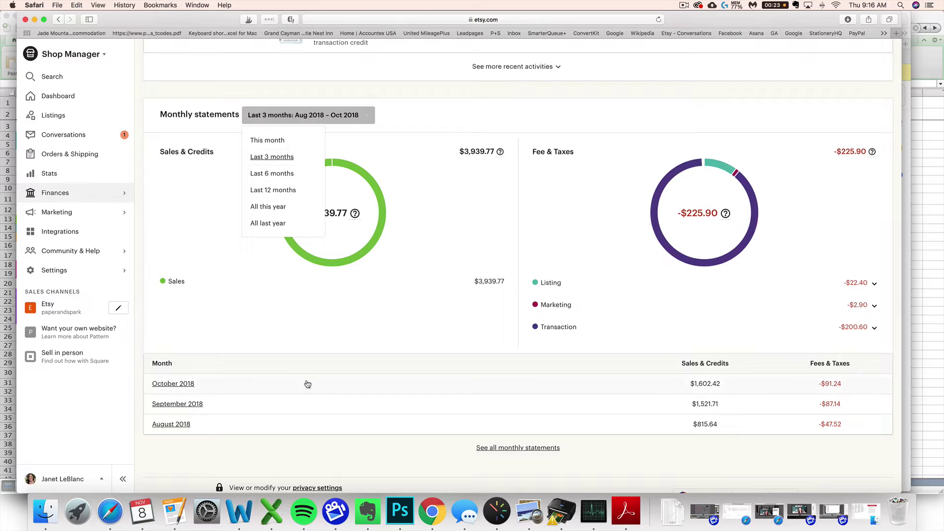
pyautogui.click(178, 404)
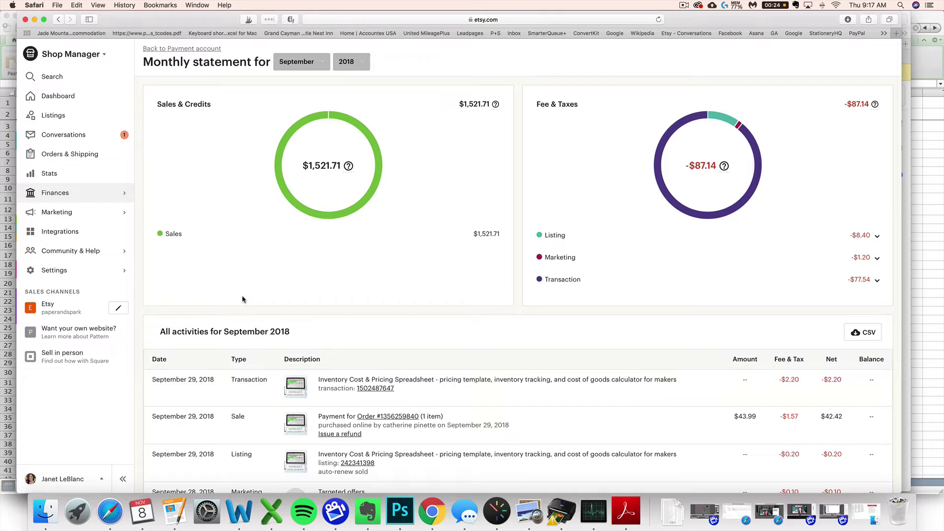
# Look through the sales, listing, marketing and transaction entries in the September 2018 activity list
pyautogui.moveTo(333, 115)
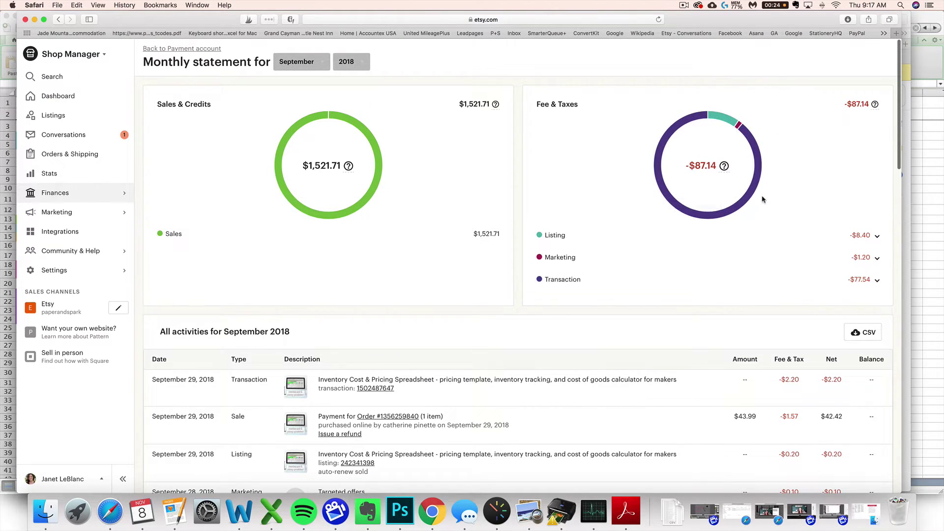
pyautogui.scroll(-10, 330, 398)
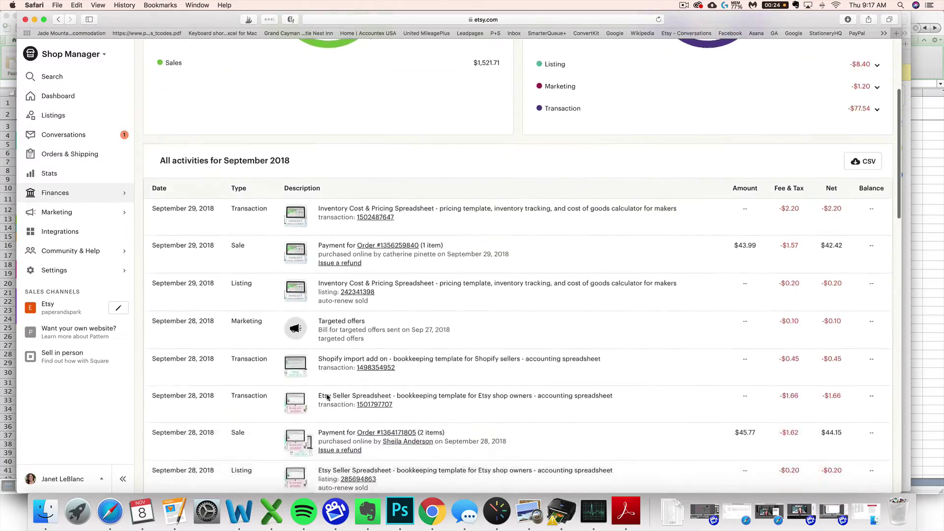
pyautogui.scroll(-20, 327, 390)
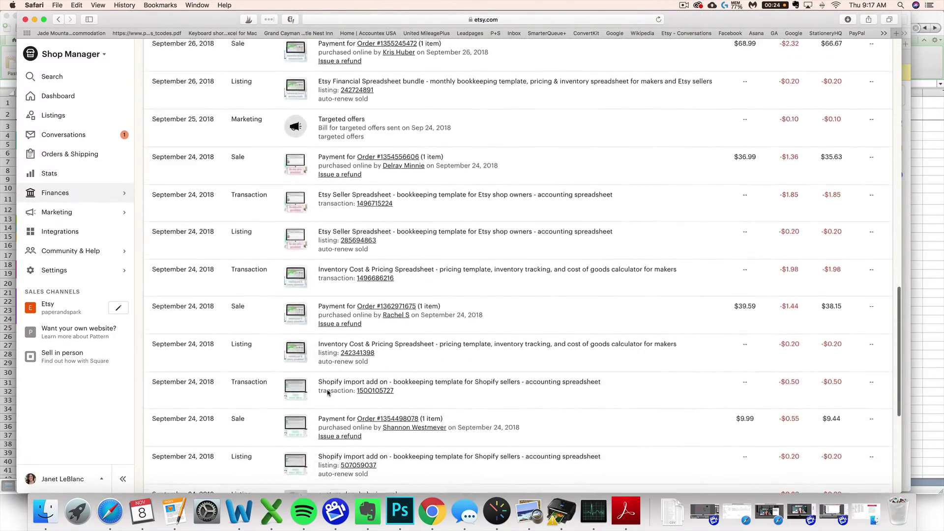
# Return to the summary of the September 2018 statement and review the Sales & Credits chart
pyautogui.scroll(3, 328, 392)
pyautogui.scroll(20, 327, 392)
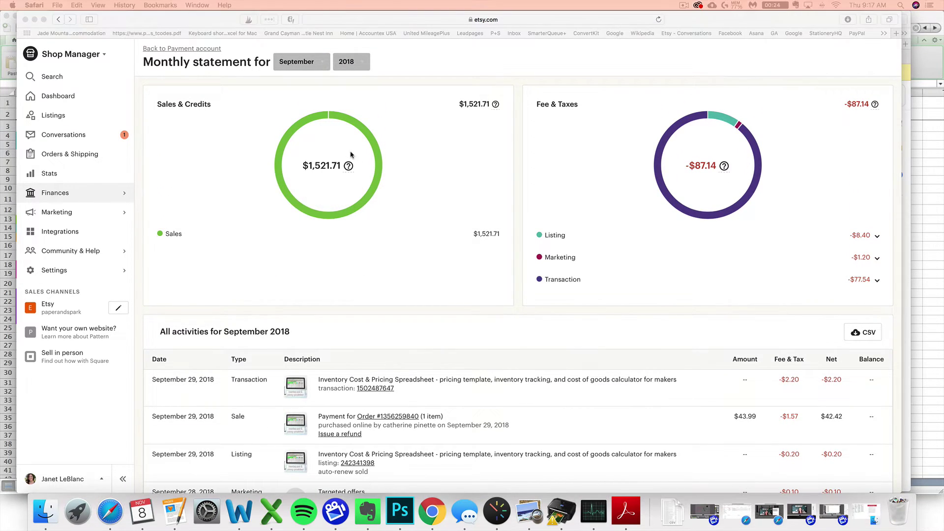
pyautogui.click(353, 181)
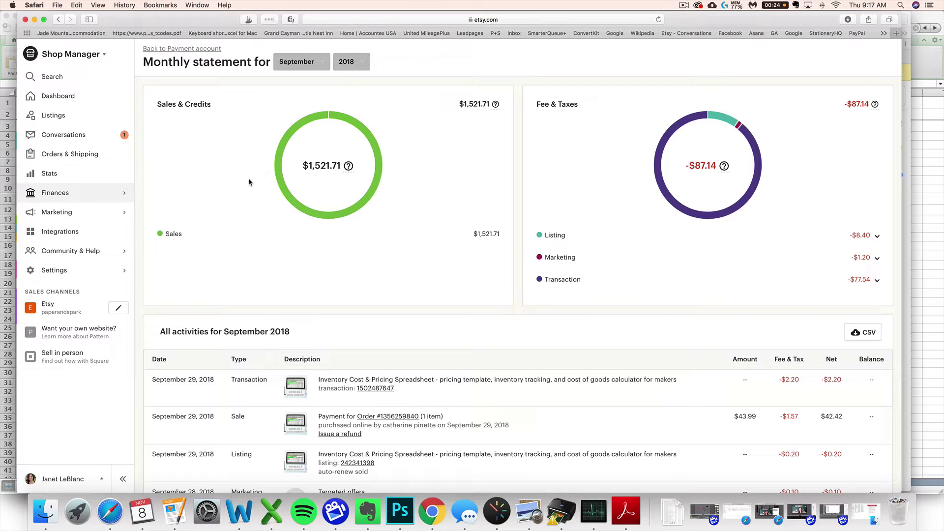
pyautogui.moveTo(373, 131)
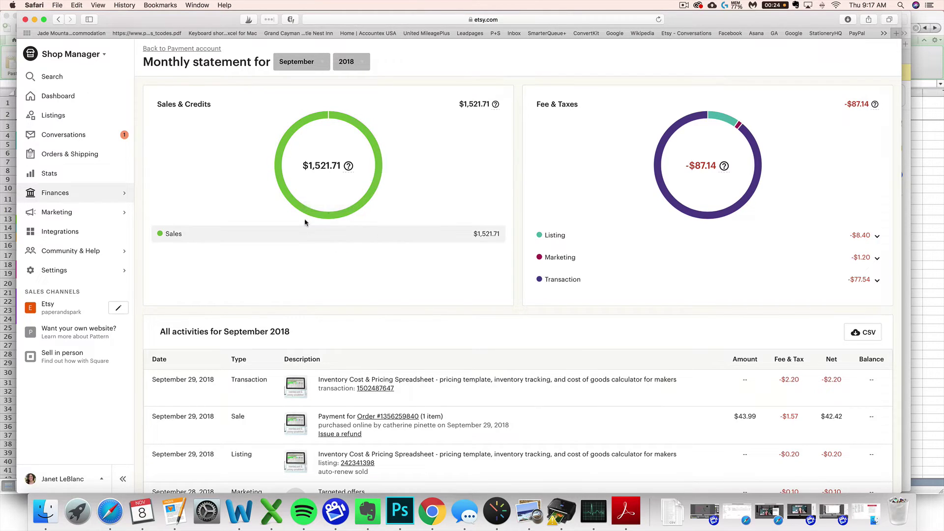
# Switch to Excel and open the Jan sheet of 2018 ESS data.xlsx to view its Card Processing Fees column
pyautogui.click(270, 513)
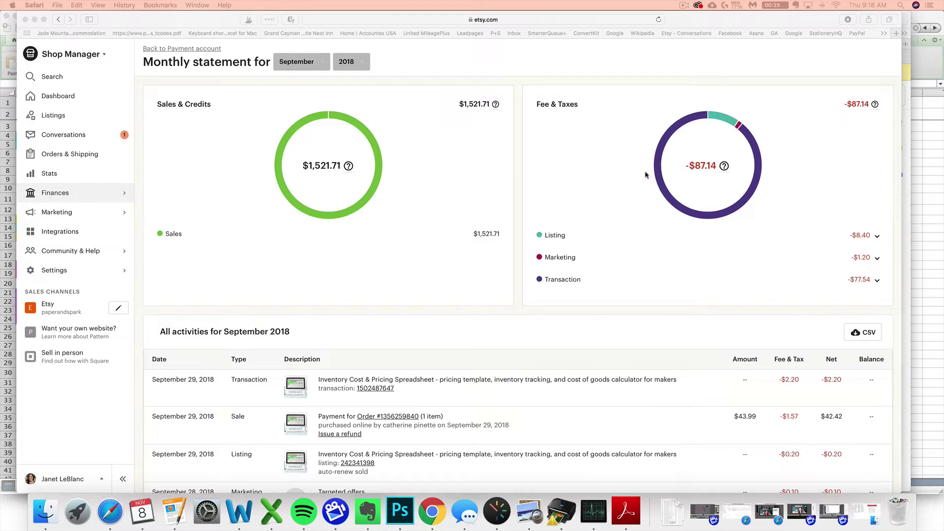
pyautogui.rightClick(278, 525)
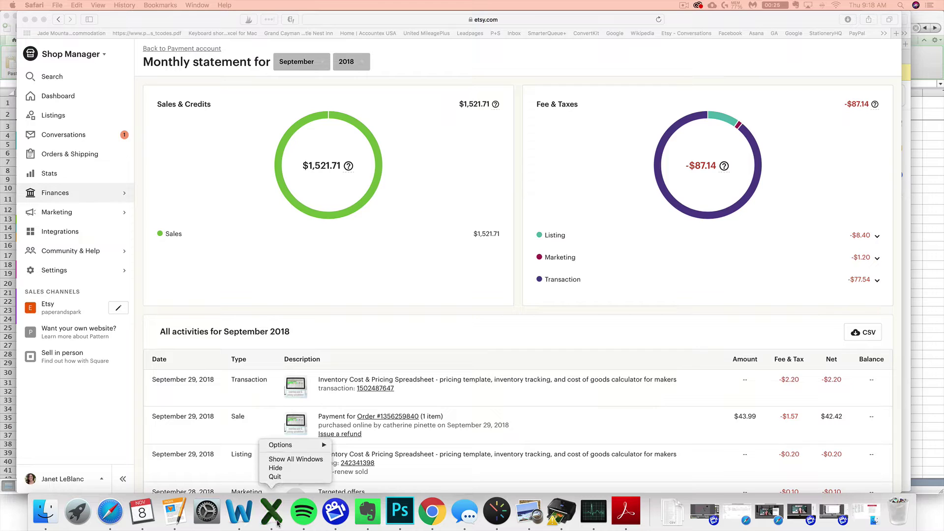
pyautogui.click(277, 524)
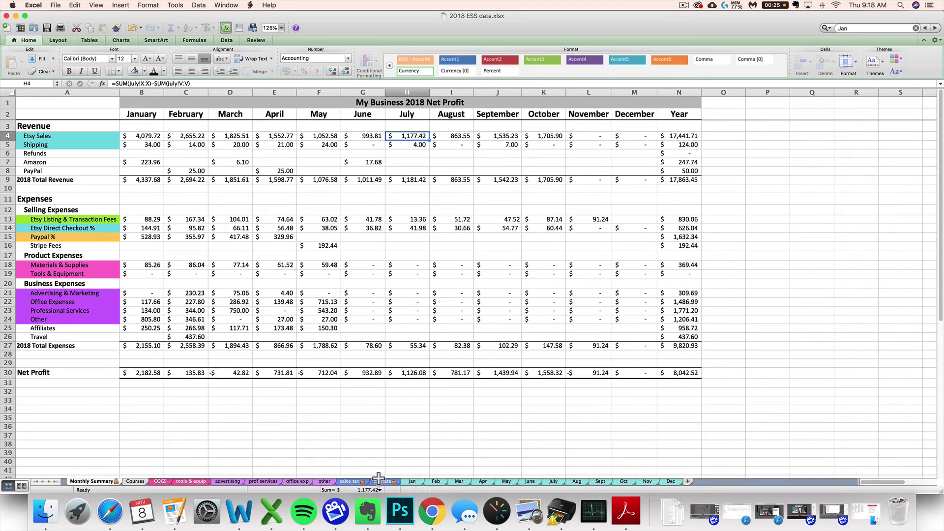
pyautogui.click(411, 481)
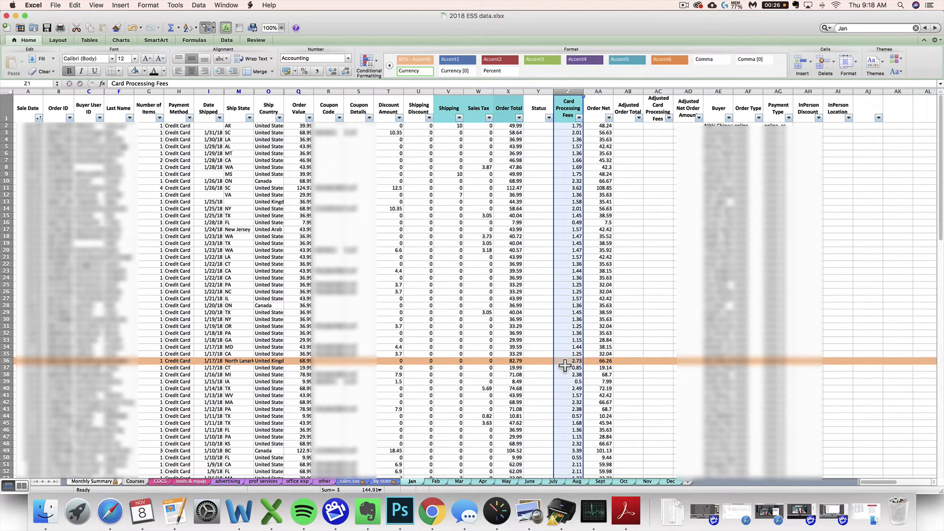
# Switch back to Safari and review the Fee & Taxes breakdown of the September 2018 statement
pyautogui.click(110, 510)
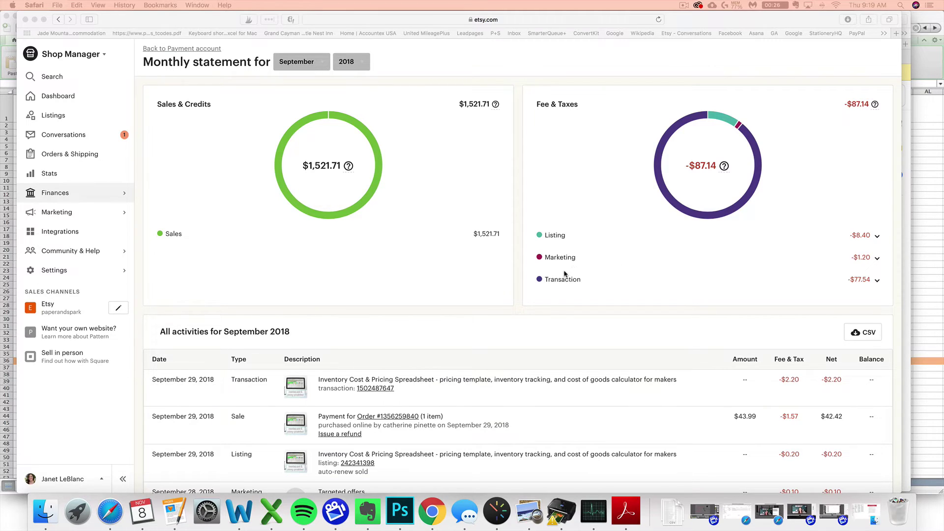
pyautogui.scroll(-1, 575, 272)
pyautogui.scroll(-1, 578, 271)
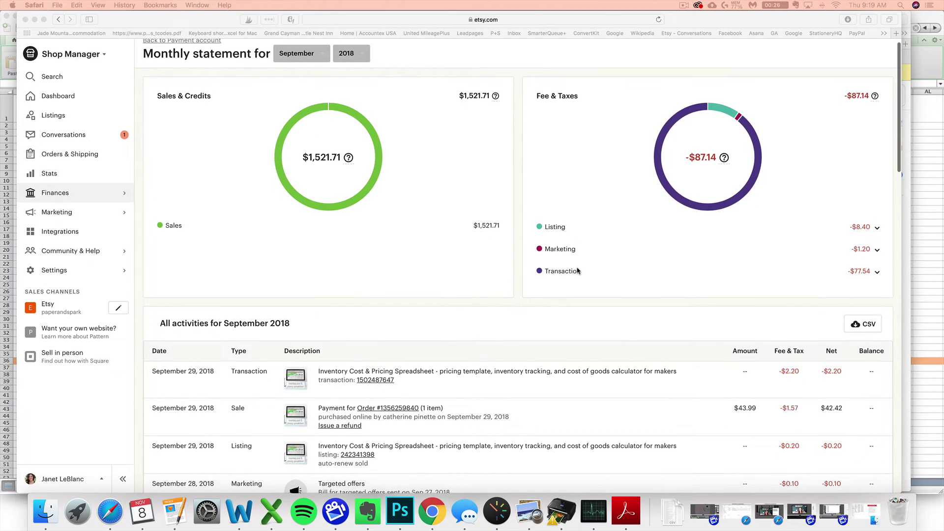
pyautogui.scroll(1, 578, 271)
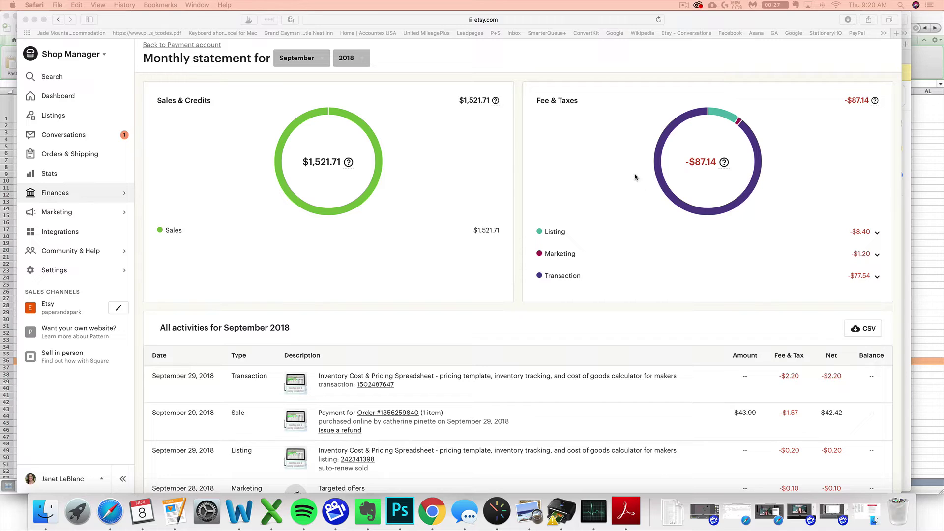
pyautogui.click(560, 97)
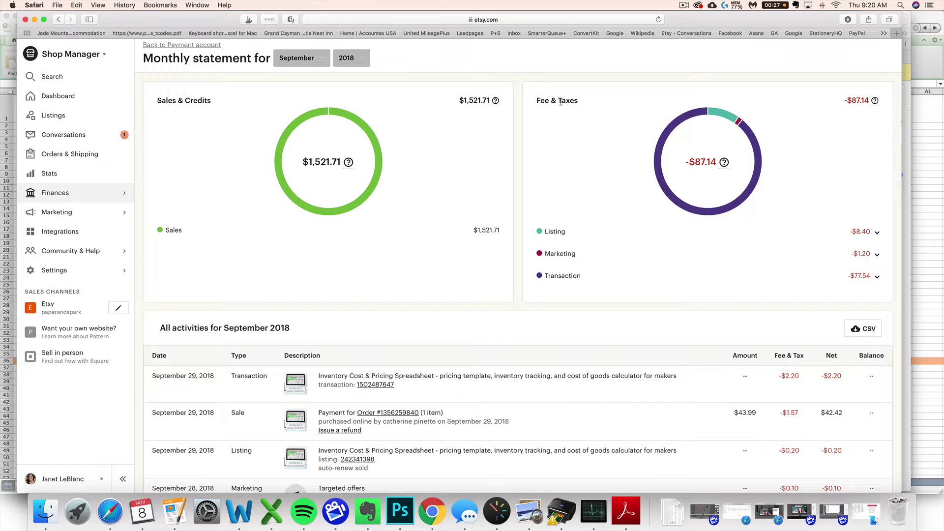
pyautogui.moveTo(732, 166)
# Examine the fee and net amounts of the September 2018 transaction, sale and listing entries against the statement summary
pyautogui.scroll(-2, 612, 374)
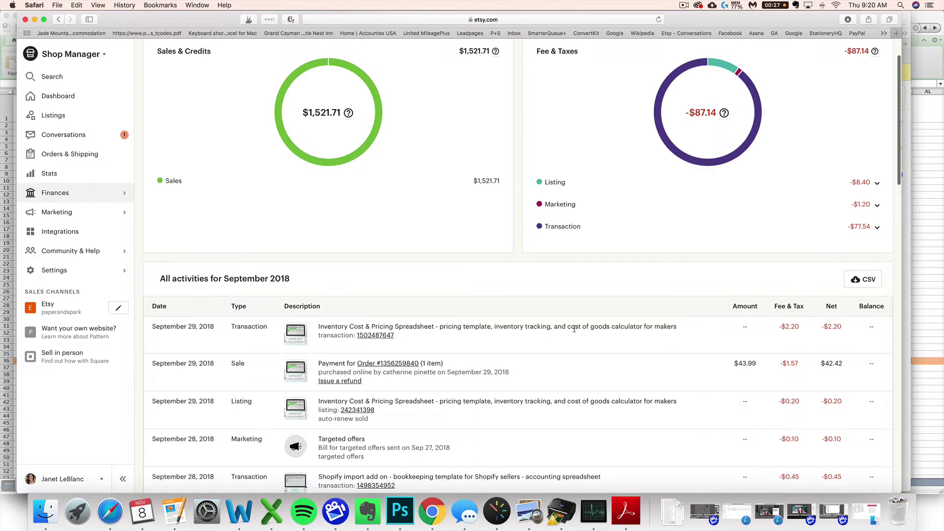
pyautogui.scroll(1, 780, 327)
pyautogui.scroll(1, 251, 322)
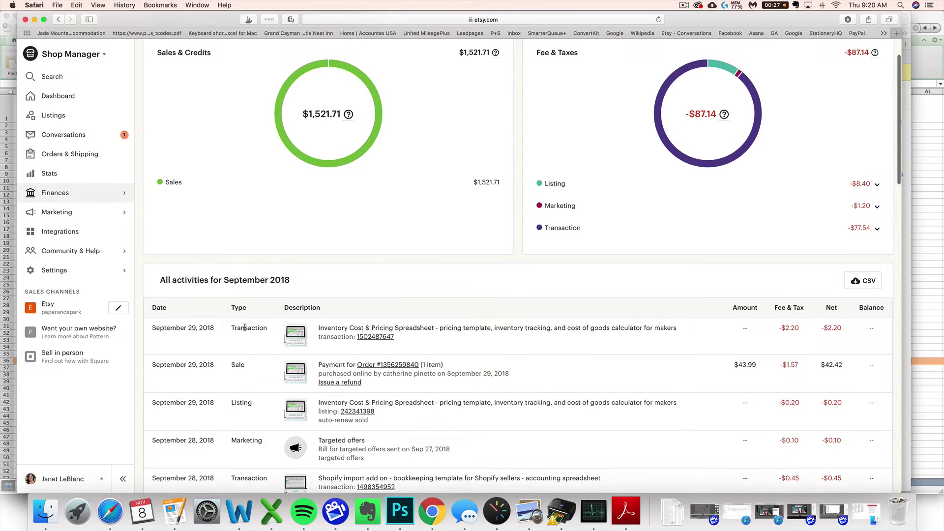
pyautogui.scroll(-1, 260, 332)
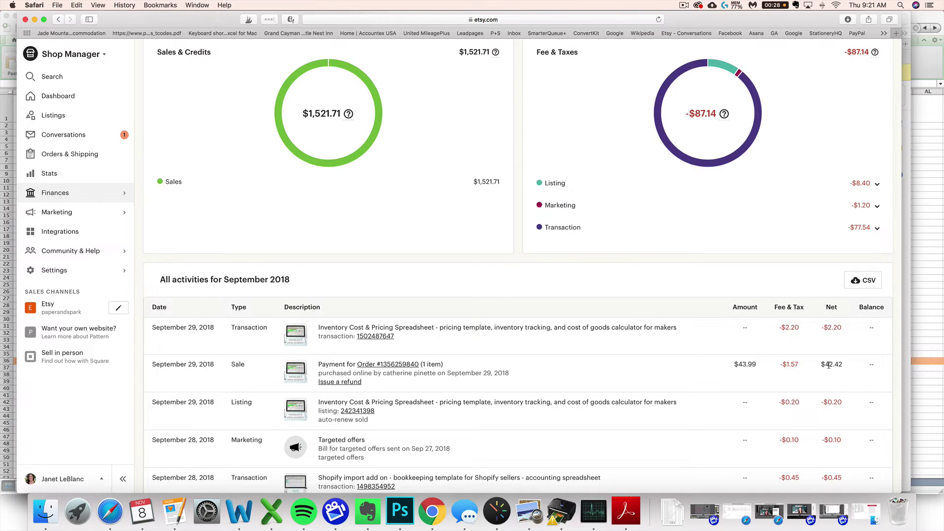
pyautogui.moveTo(348, 113)
pyautogui.scroll(-5, 298, 414)
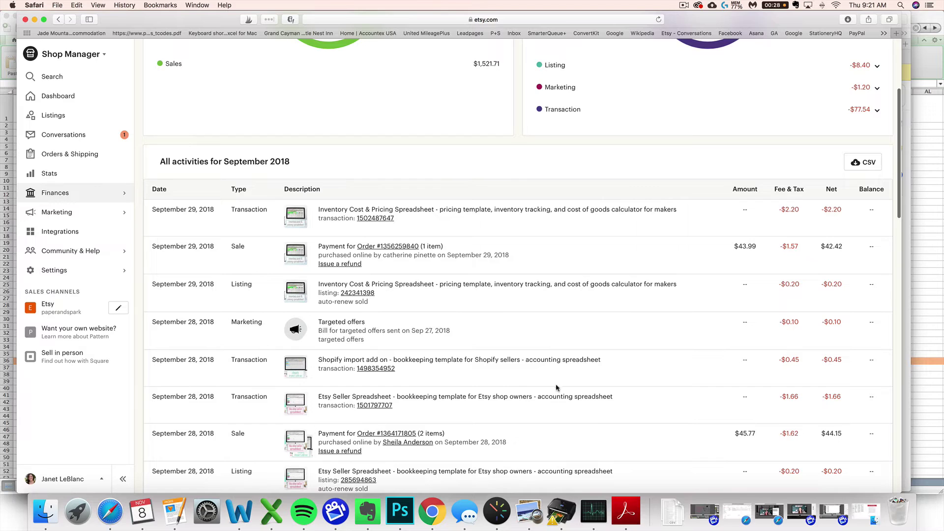
pyautogui.scroll(1, 508, 387)
pyautogui.scroll(7, 509, 387)
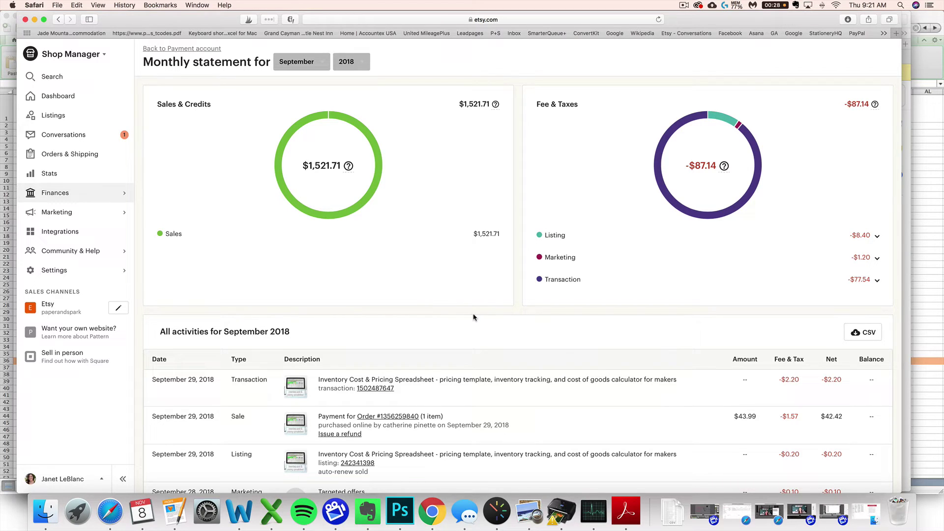
# Consult the Etsy listing and transaction fees instructions in Acrobat Reader and return to the September statement in Safari
pyautogui.click(624, 511)
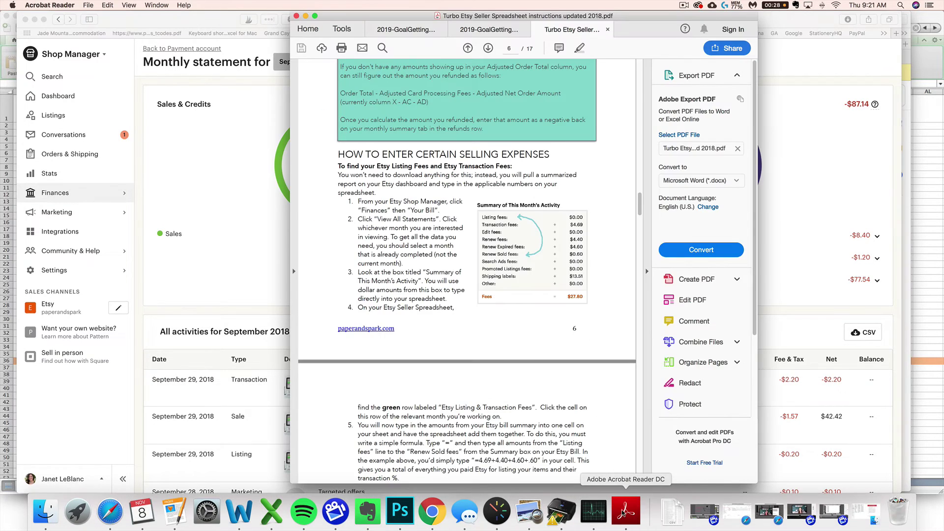
pyautogui.scroll(2, 513, 264)
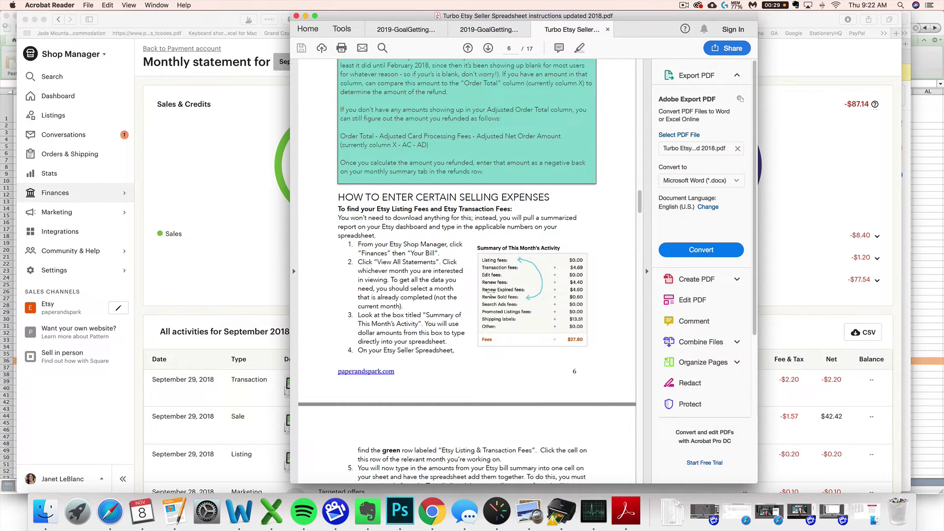
pyautogui.click(803, 213)
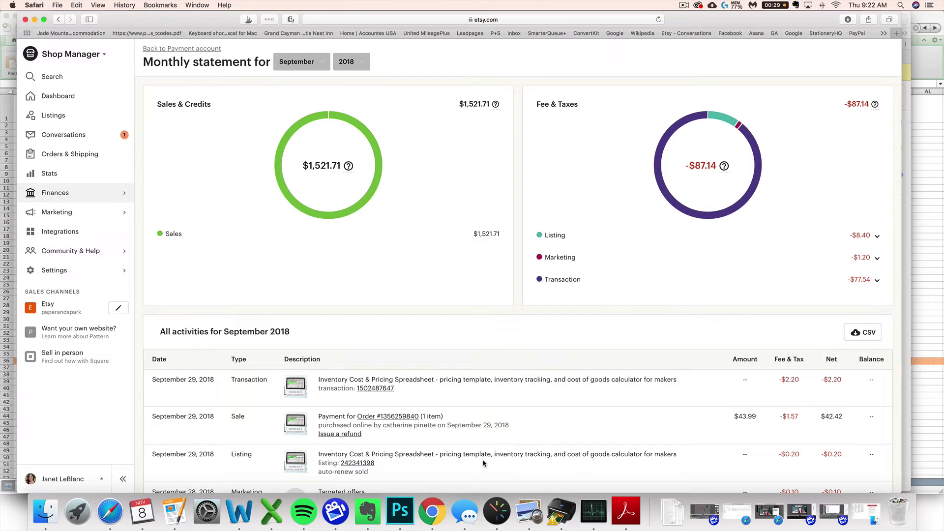
# Check Safari's September Fee & Taxes total against Excel's Monthly Summary and select the Etsy Listing & Transaction Fees row label
pyautogui.press('super+Tab')
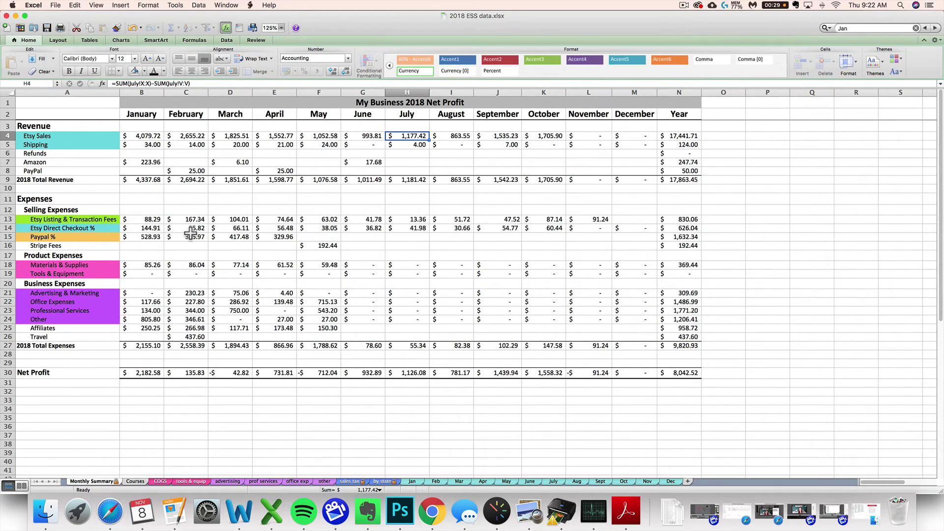
pyautogui.click(110, 512)
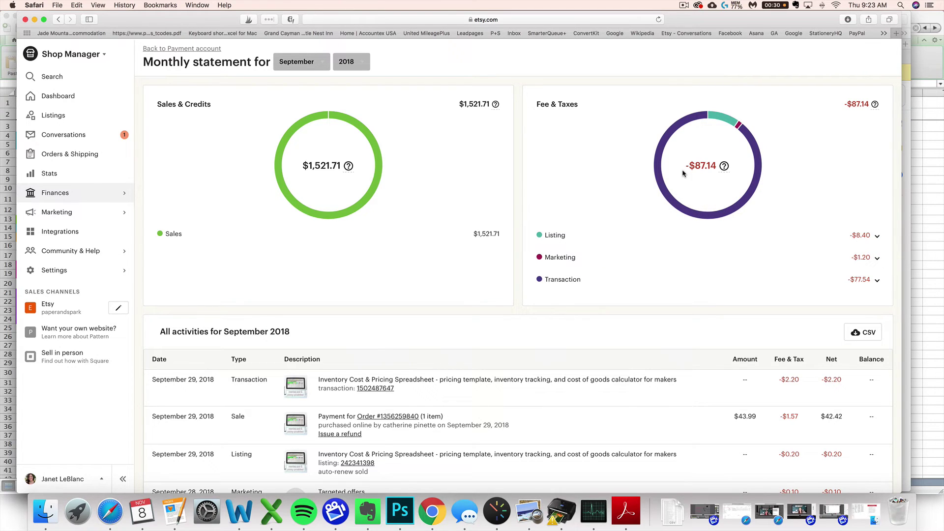
pyautogui.press('super+Tab')
pyautogui.click(74, 219)
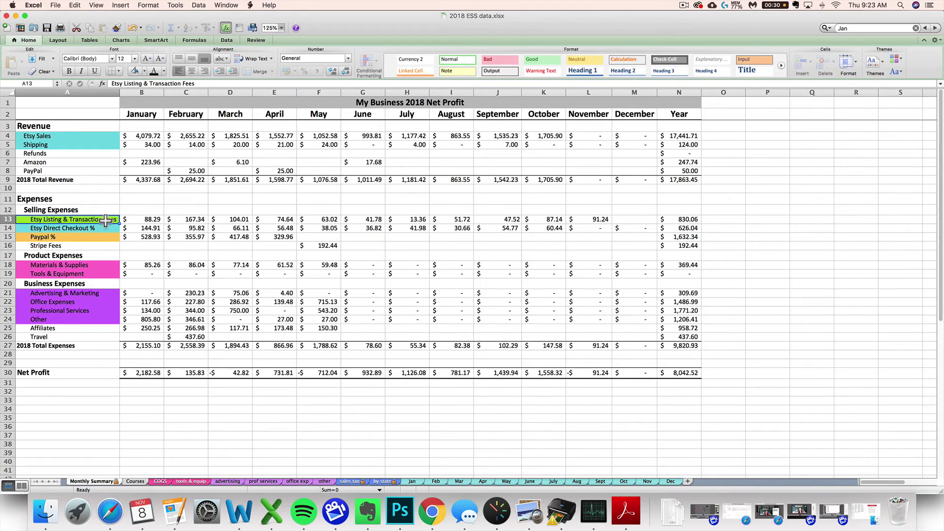
# Compare the Listing, Marketing and Transaction fees on the September statement in Safari with the expense rows in Excel
pyautogui.click(110, 511)
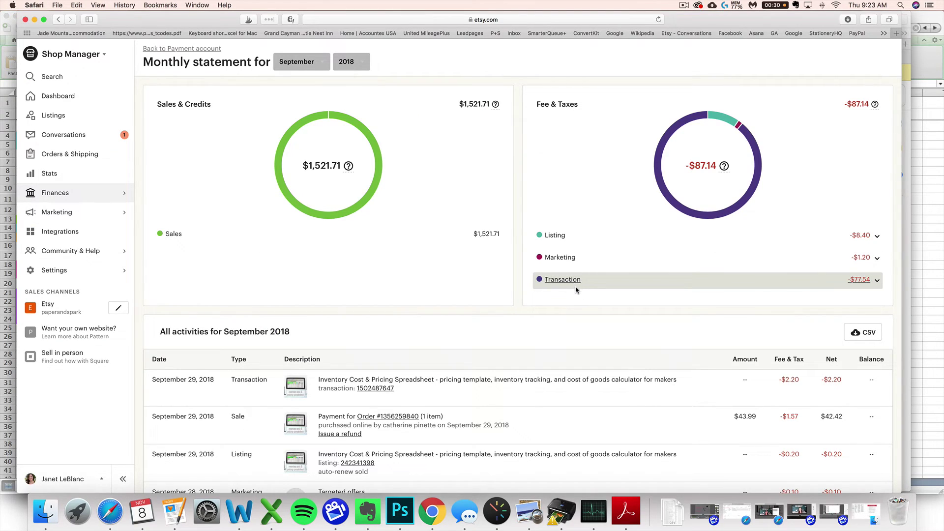
pyautogui.click(277, 509)
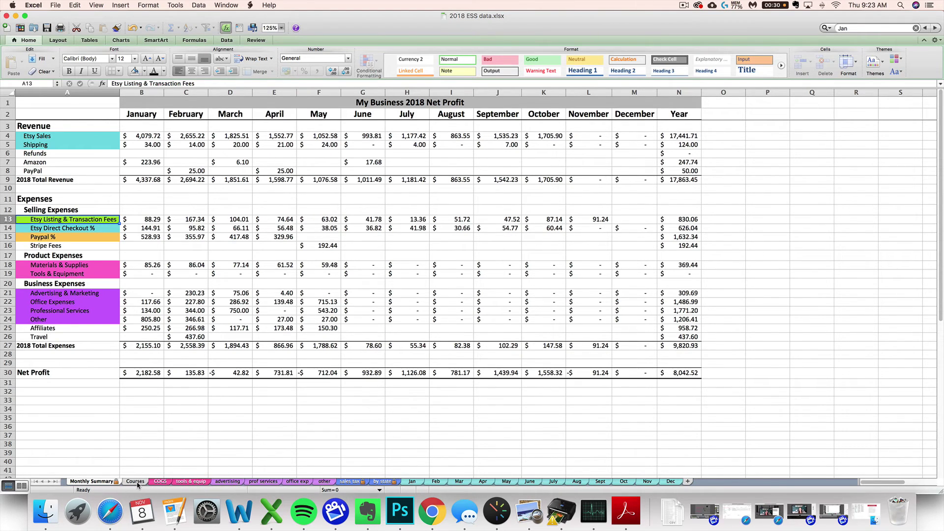
pyautogui.click(110, 515)
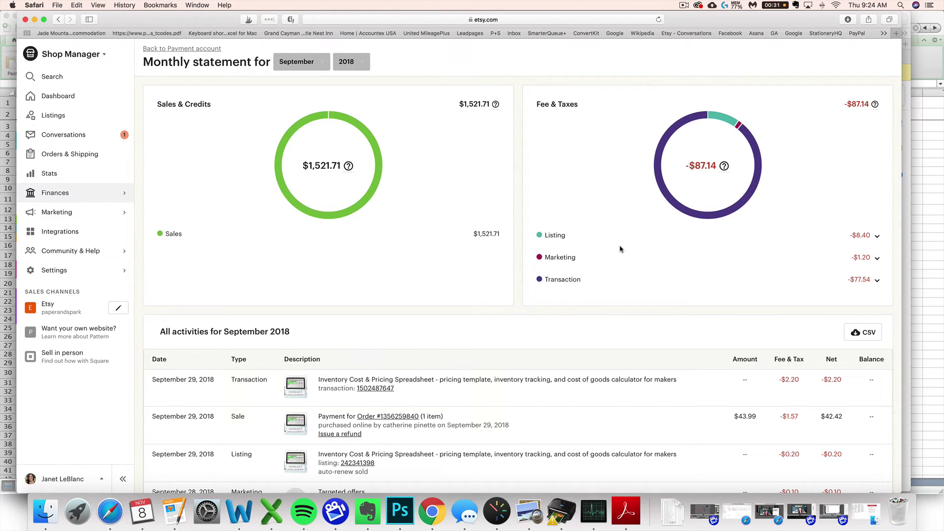
pyautogui.moveTo(688, 168)
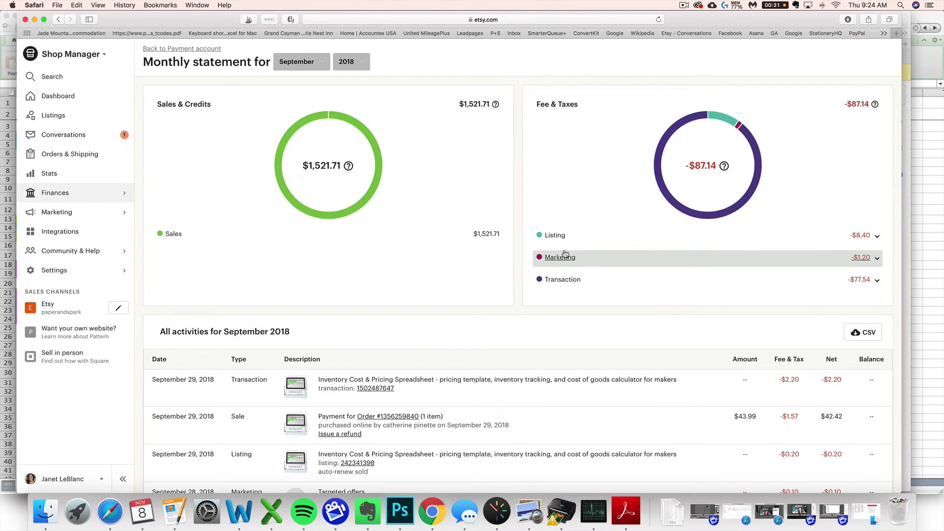
pyautogui.click(919, 240)
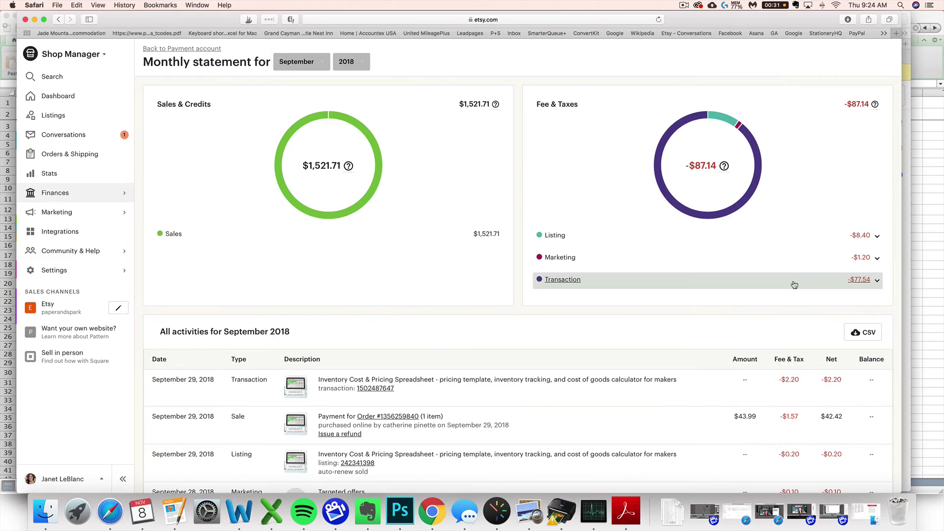
pyautogui.click(792, 284)
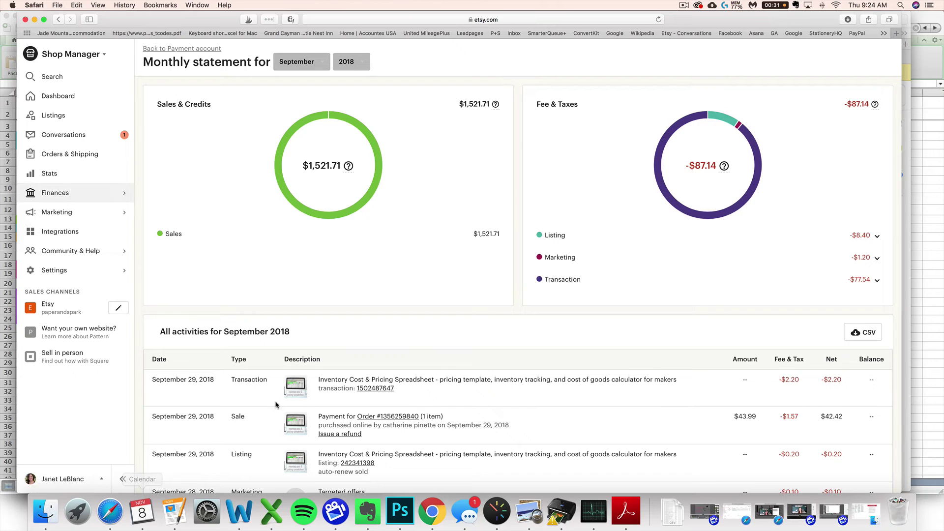
# Switch the monthly statement to March 2018 and view the explanation of its Fee & Taxes total
pyautogui.click(298, 66)
pyautogui.click(293, 120)
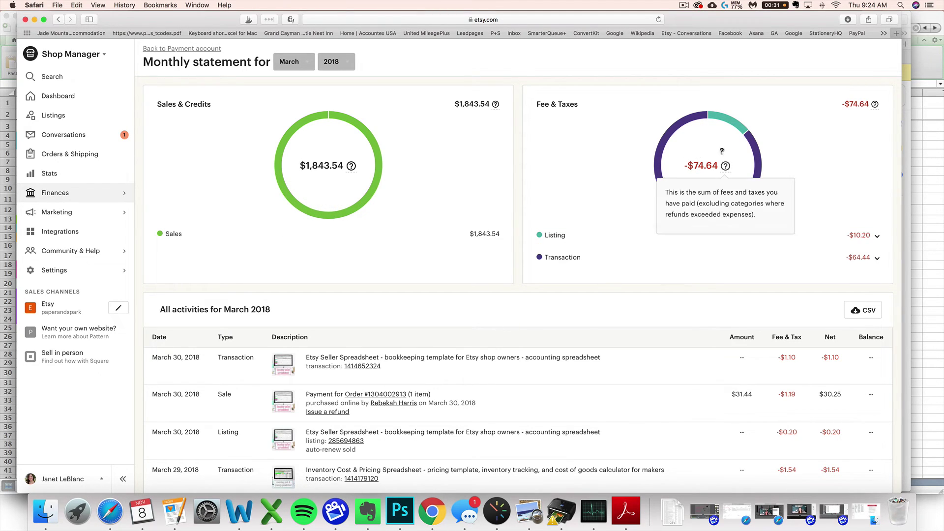
pyautogui.moveTo(701, 210)
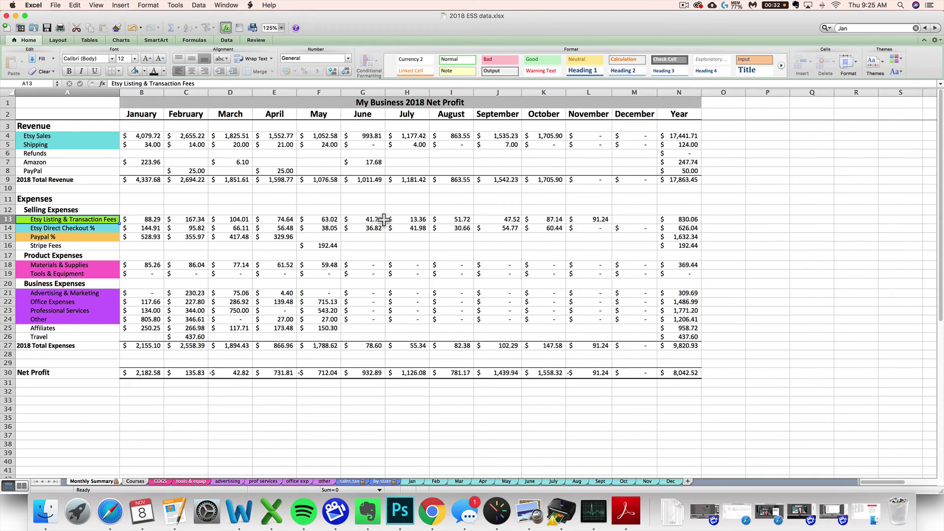
# Compare April's Etsy Listing & Transaction Fees cell in Excel with the Fee & Taxes total of the March 2018 statement in Safari
pyautogui.click(275, 221)
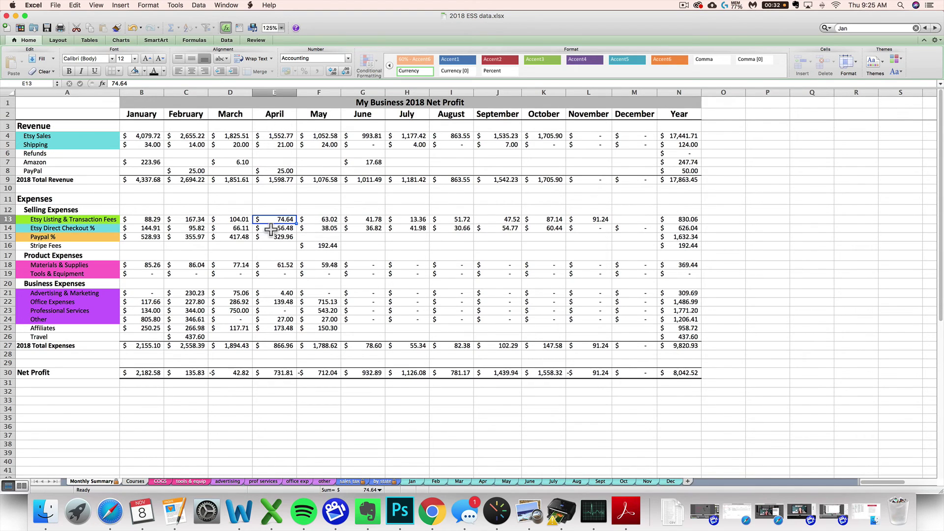
pyautogui.click(109, 511)
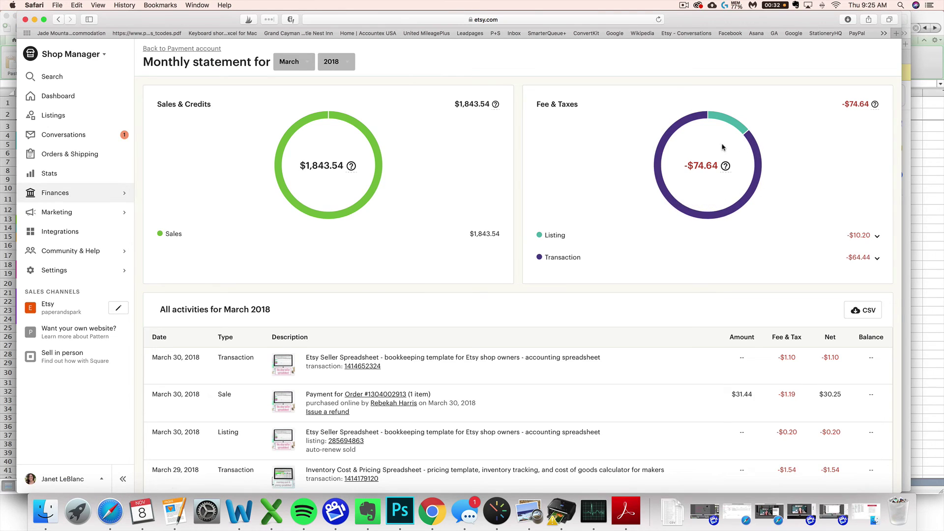
pyautogui.moveTo(687, 186)
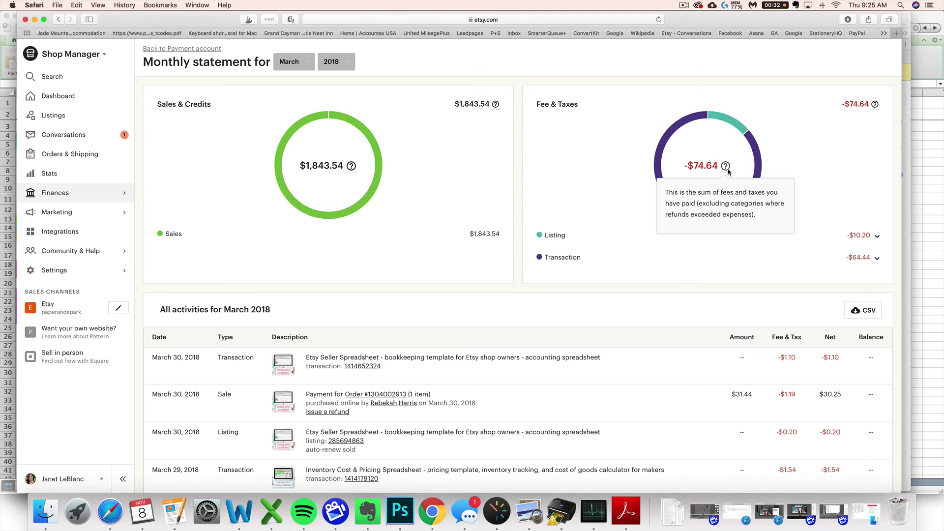
pyautogui.click(913, 258)
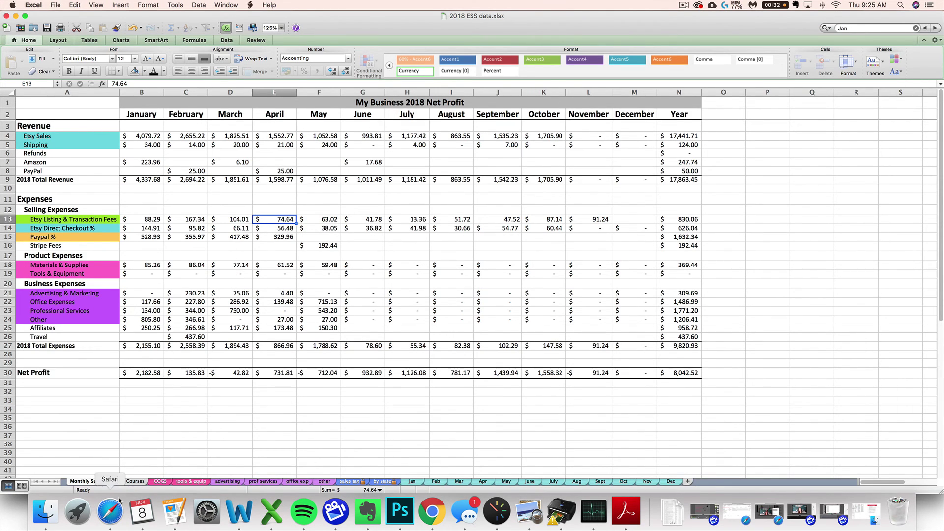
pyautogui.click(111, 516)
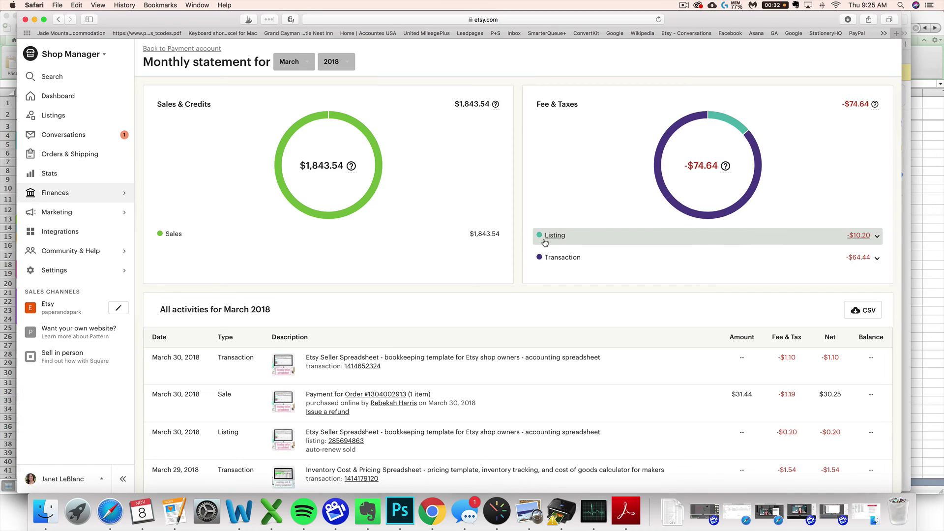
# Switch to Excel and select the January to December Etsy Listing & Transaction Fees cells, followed by the row's Year total
pyautogui.click(923, 247)
pyautogui.moveTo(143, 222); pyautogui.dragTo(634, 221)
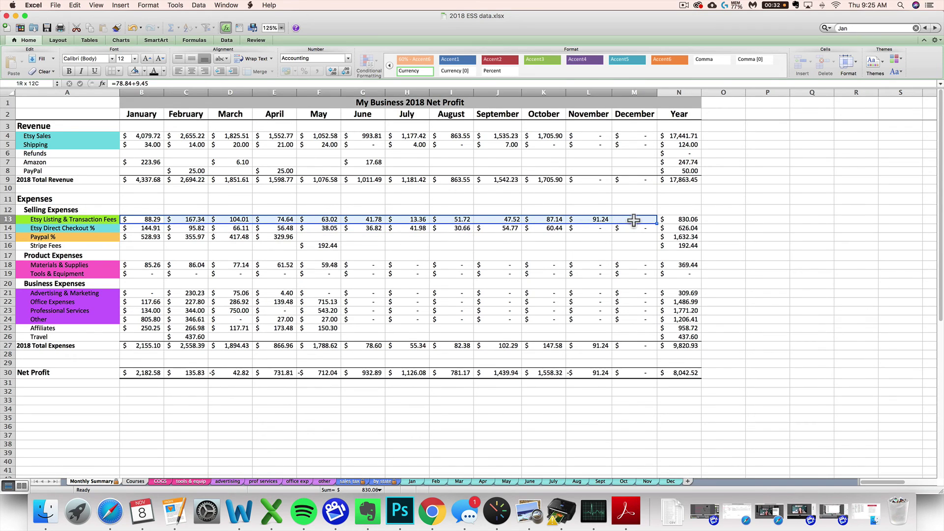
pyautogui.click(686, 222)
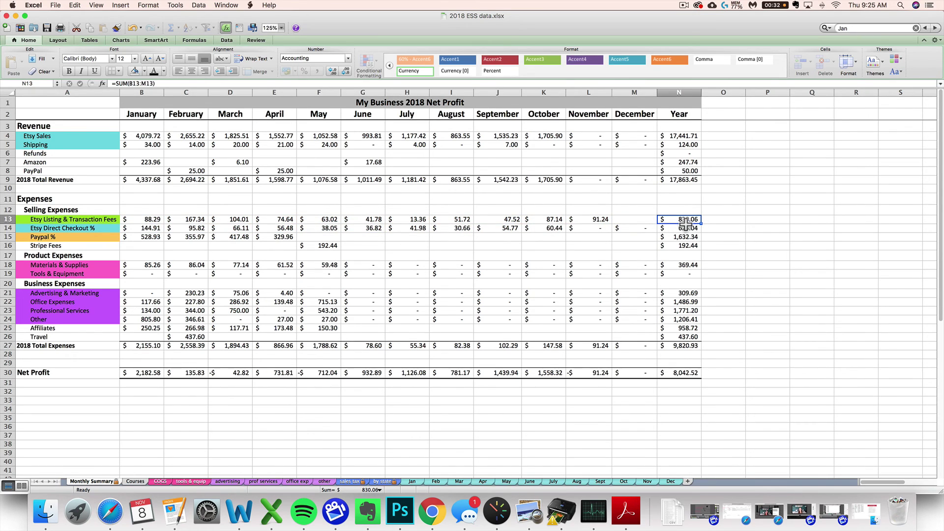
# Review the Fee & Taxes chart of the March 2018 statement in Safari against Excel's Etsy Listing & Transaction Fees row
pyautogui.click(110, 512)
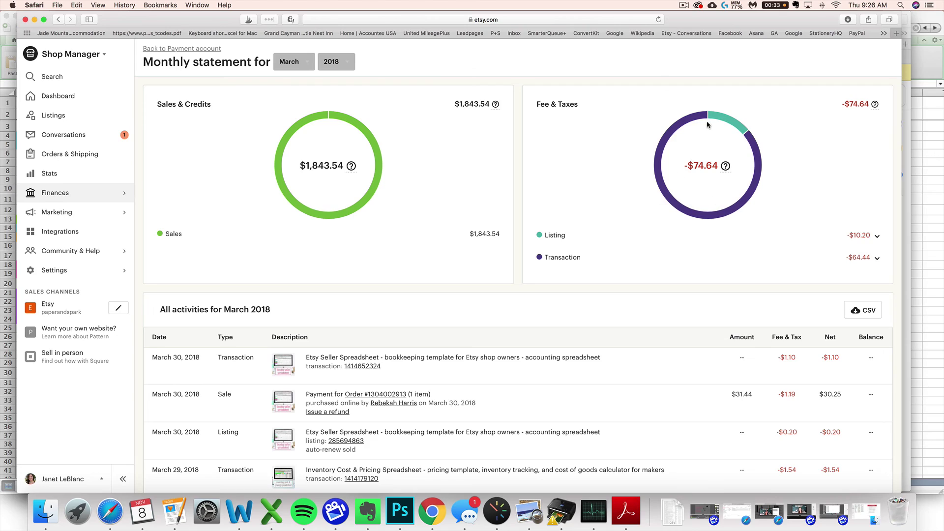
pyautogui.moveTo(724, 187)
pyautogui.click(922, 217)
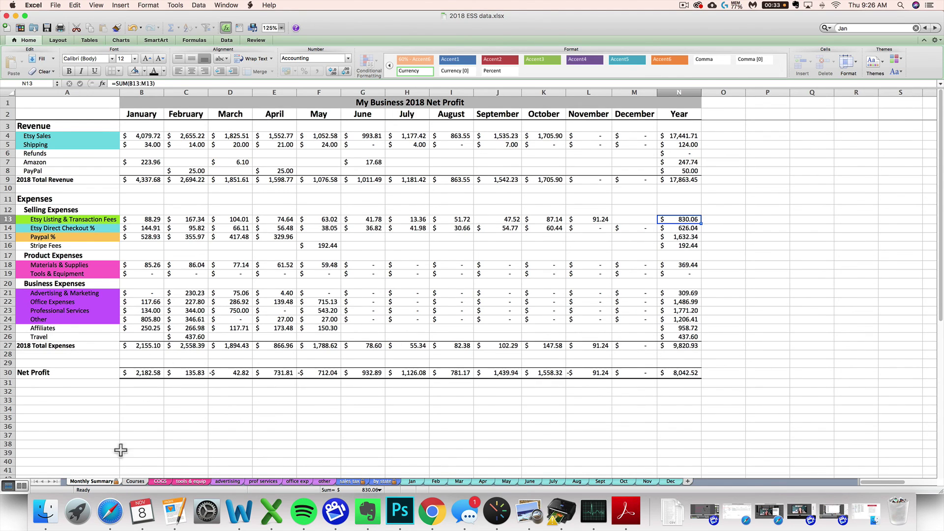
# Switch the monthly statement in Safari to November 2018 and examine its Fee & Taxes total and Listing fees
pyautogui.click(109, 512)
pyautogui.click(299, 67)
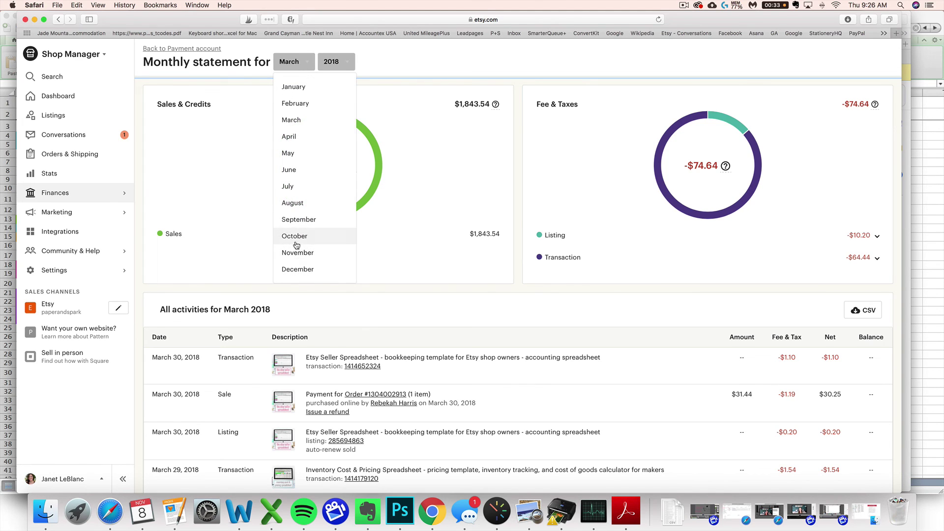
pyautogui.click(297, 252)
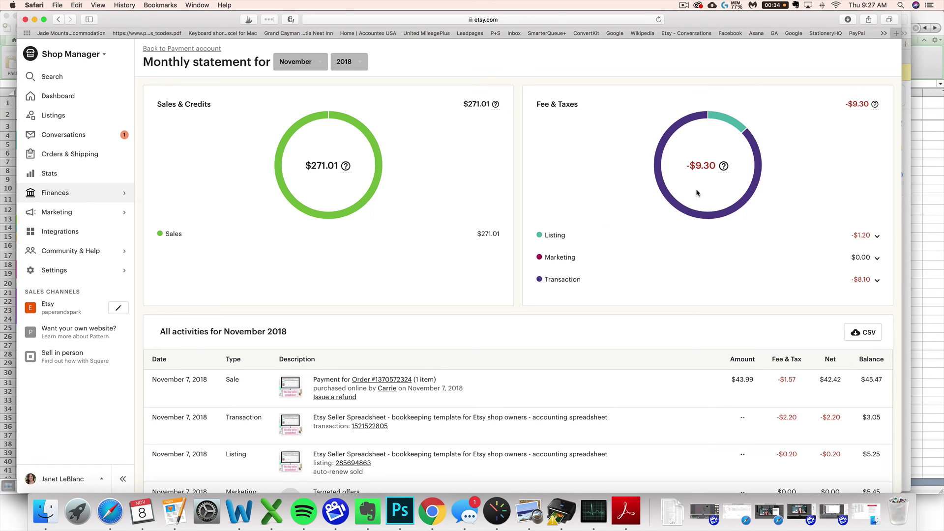
pyautogui.moveTo(723, 166)
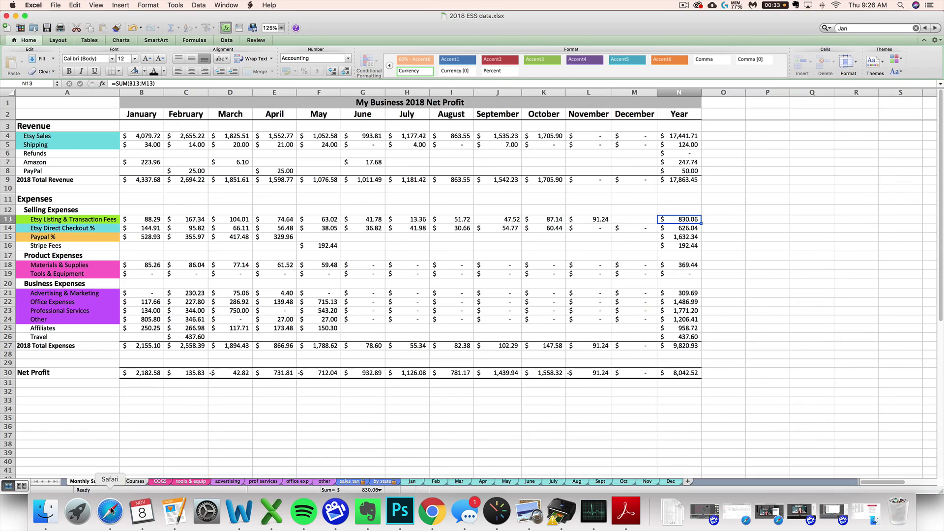
pyautogui.click(110, 511)
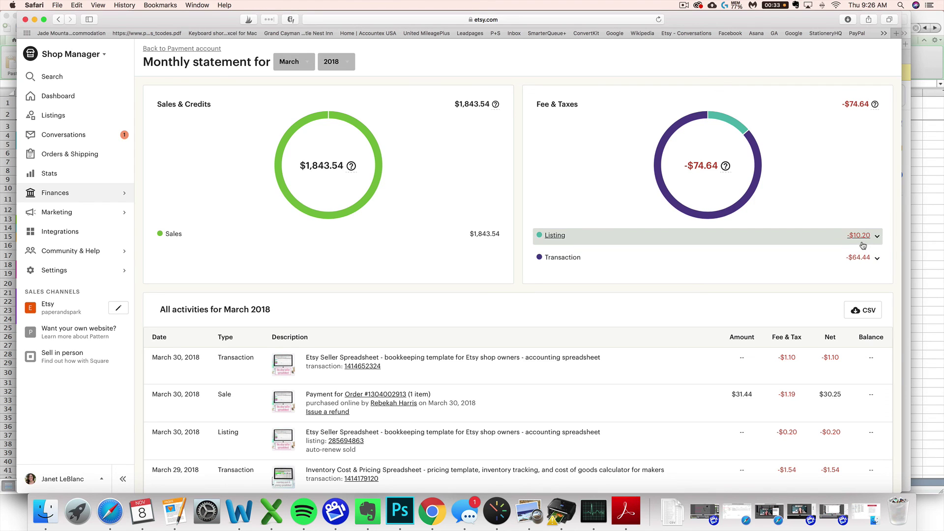
pyautogui.click(878, 237)
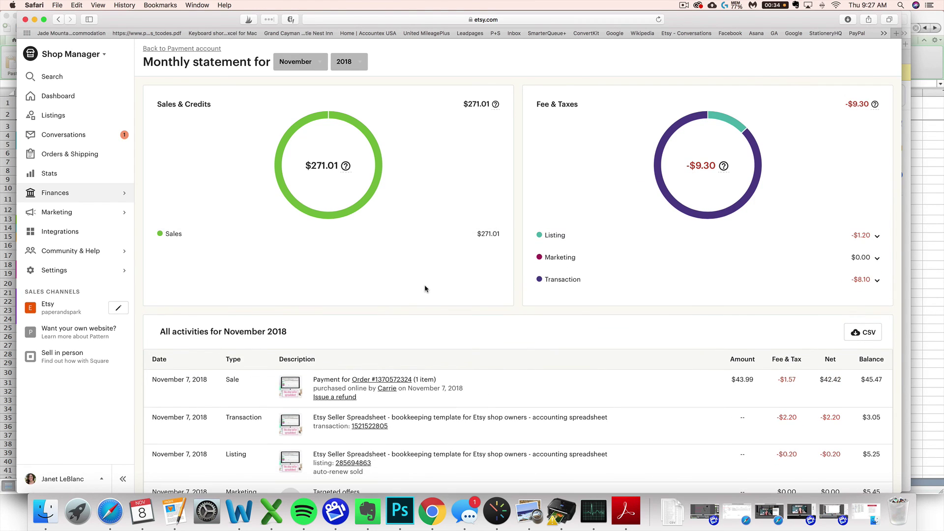